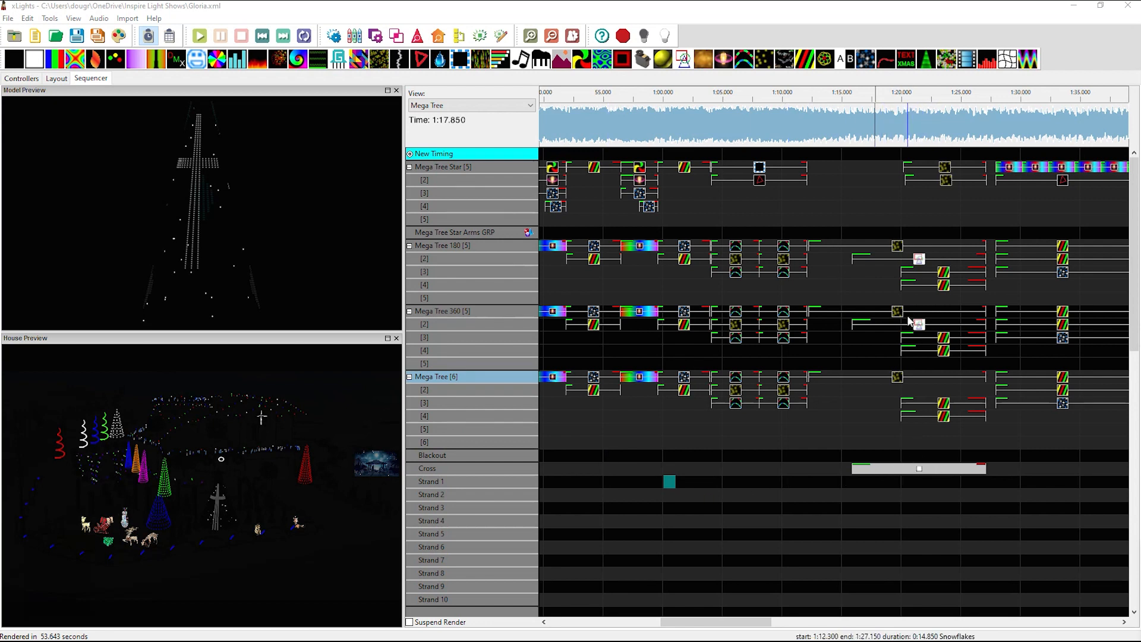
# Loop playback of the section from about 1:16 to 1:27 and compare the Mega Tree 360 and Mega Tree 180 model previews
pyautogui.moveTo(855, 124); pyautogui.dragTo(987, 128)
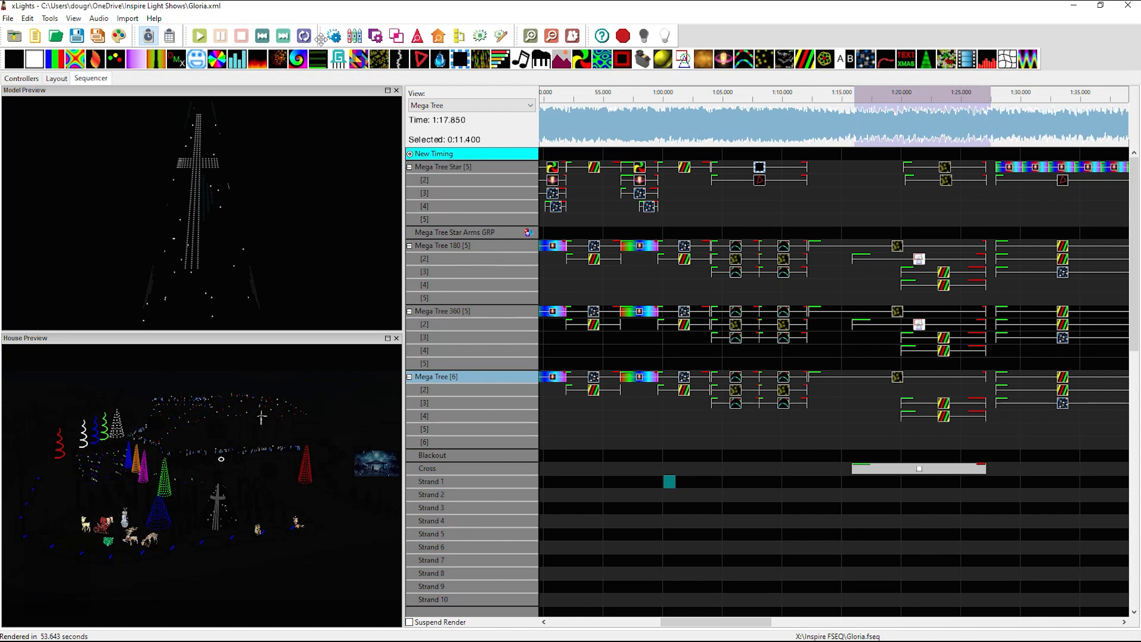
pyautogui.click(305, 37)
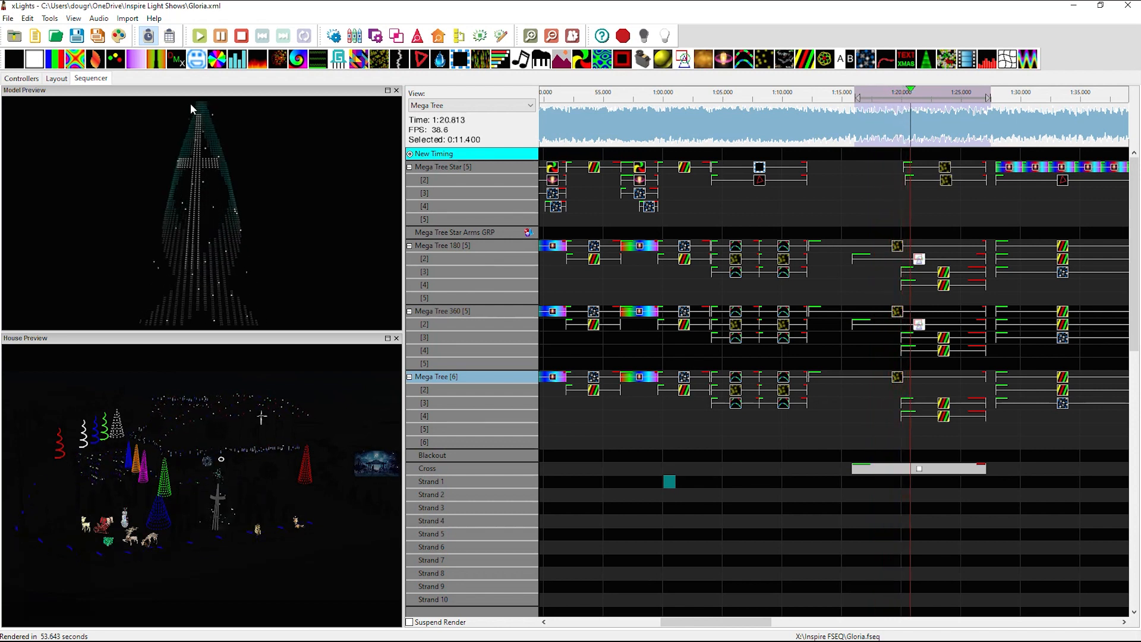
pyautogui.click(454, 309)
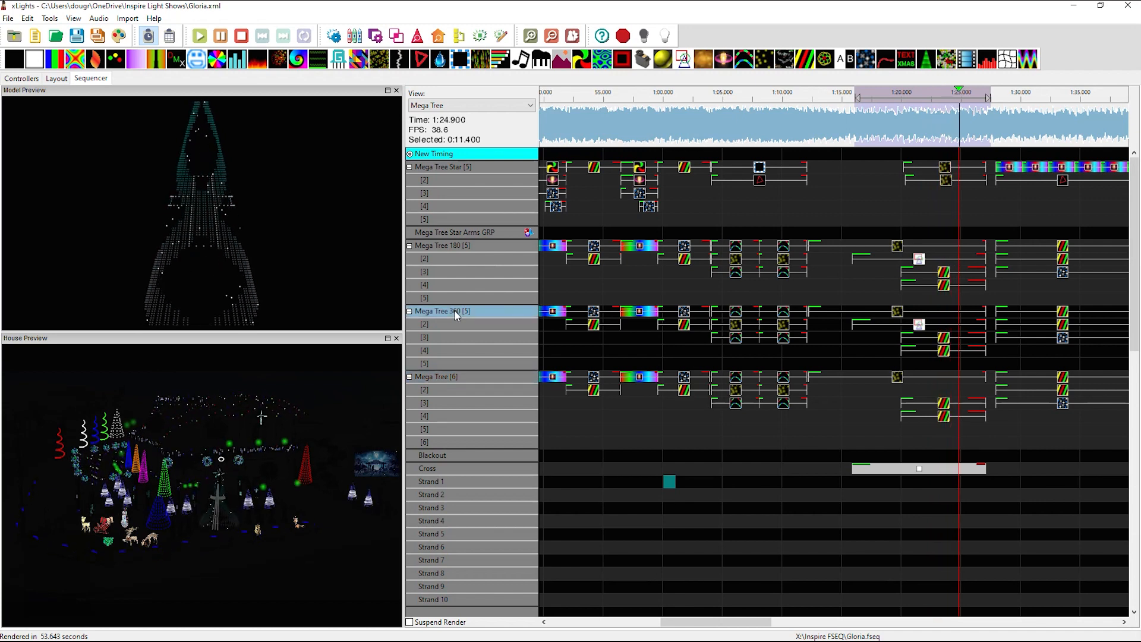
pyautogui.click(492, 248)
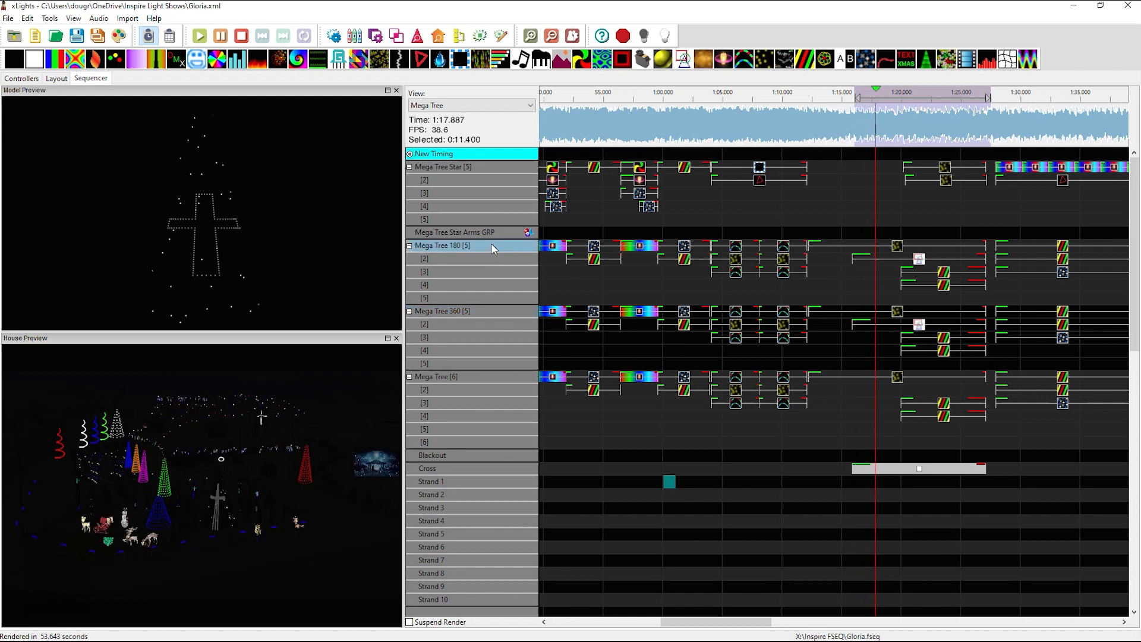
pyautogui.click(497, 311)
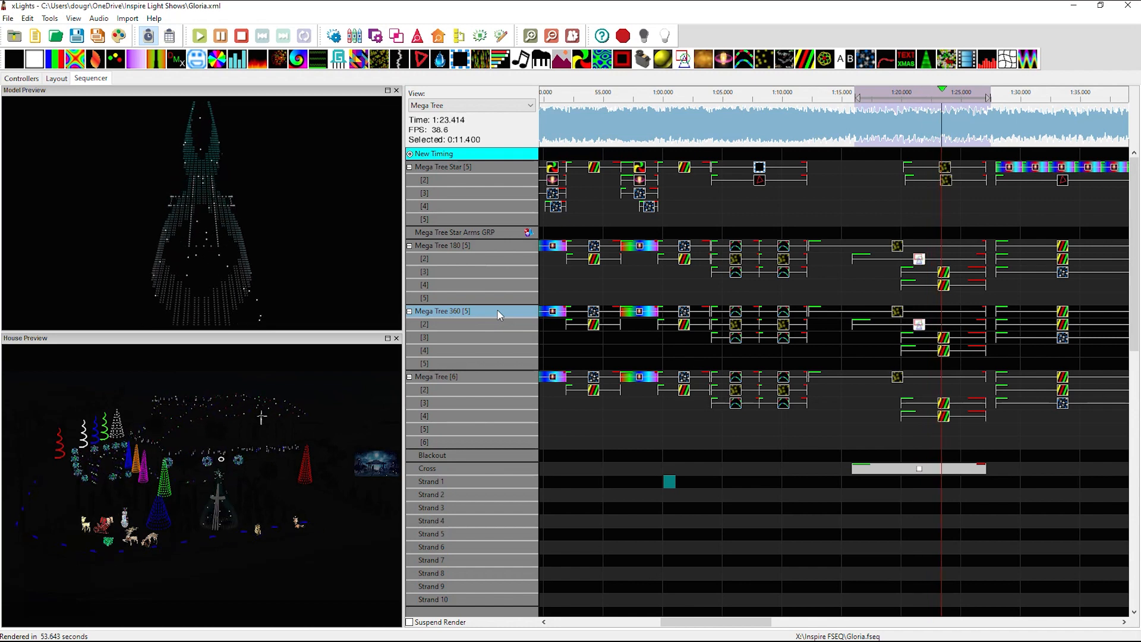
pyautogui.click(466, 245)
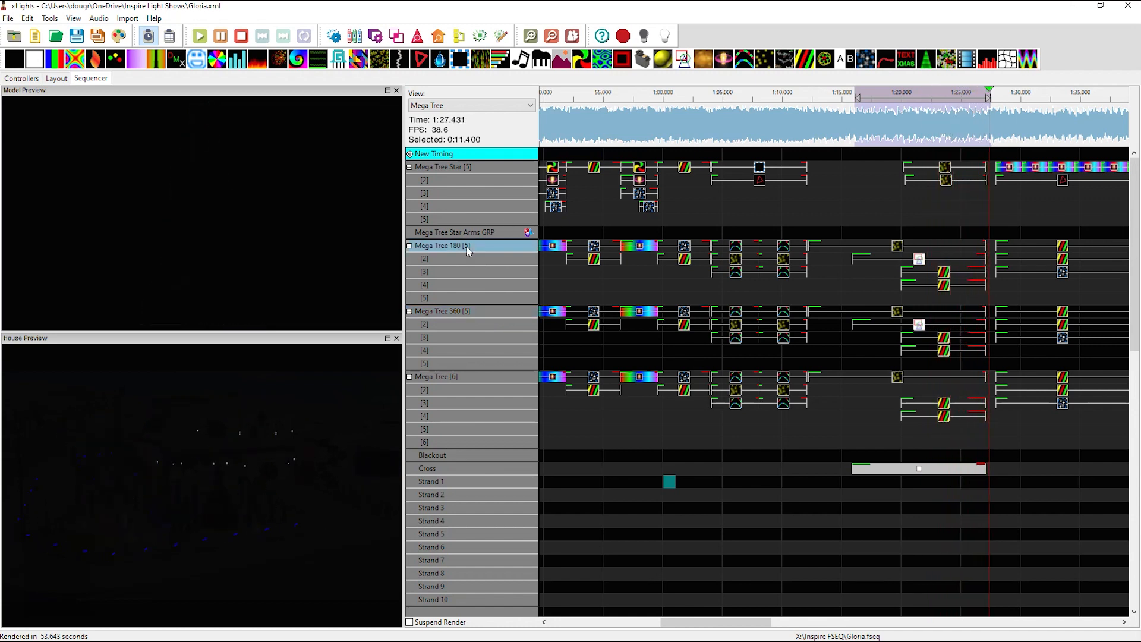
pyautogui.click(476, 314)
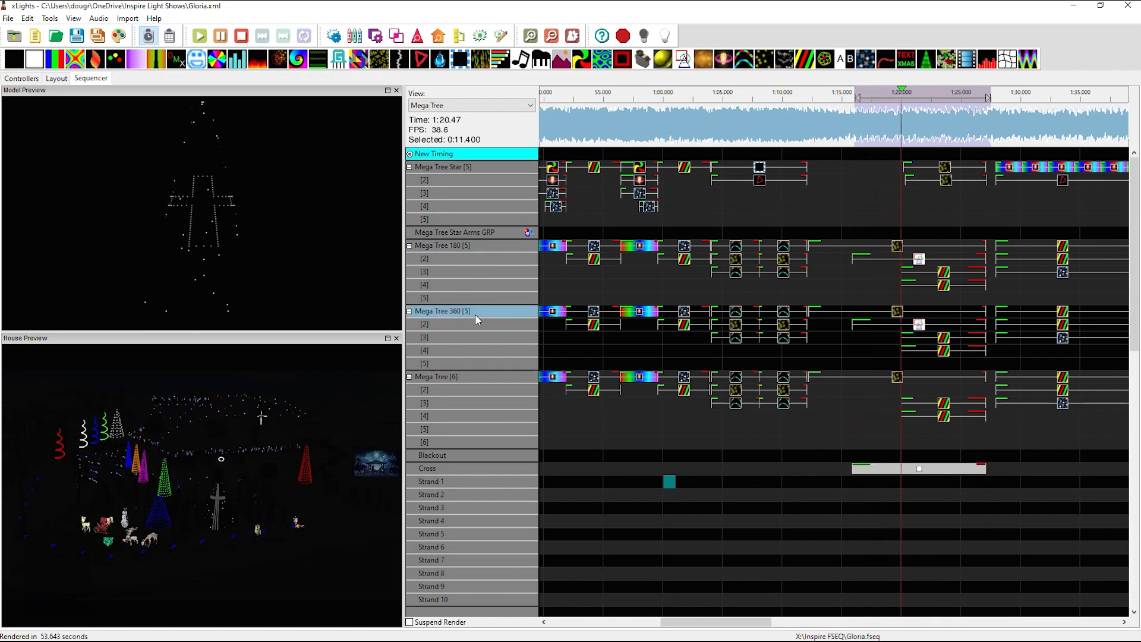
# Examine the effect settings of the Crucifix Shape effect on layer 2 of Mega Tree 360 in a floating window, and close them
pyautogui.click(920, 325)
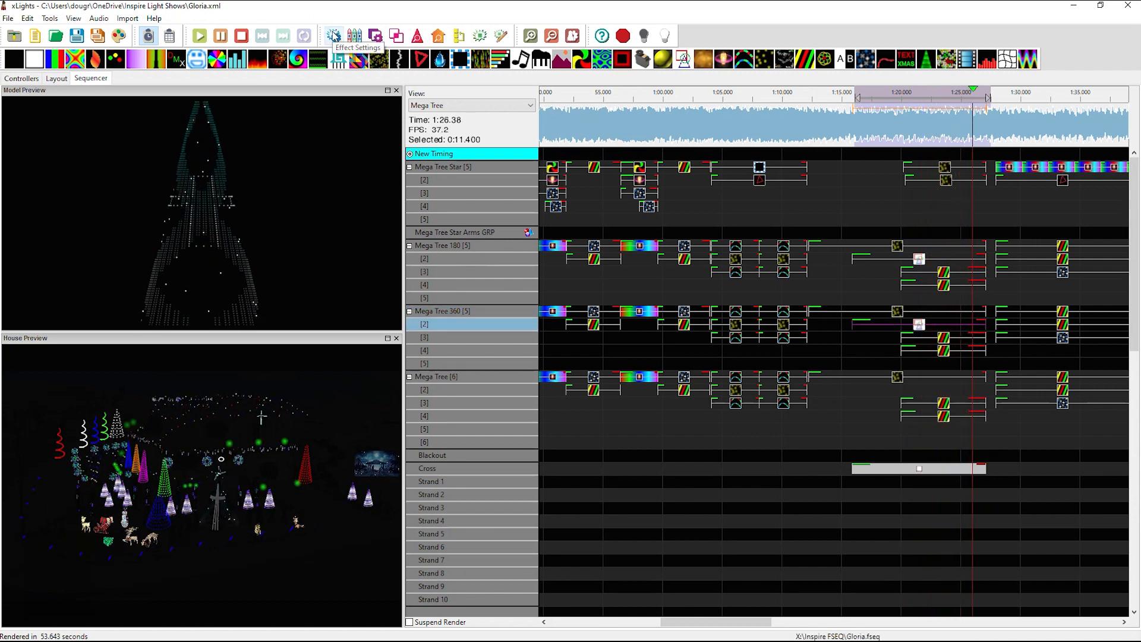
pyautogui.click(334, 36)
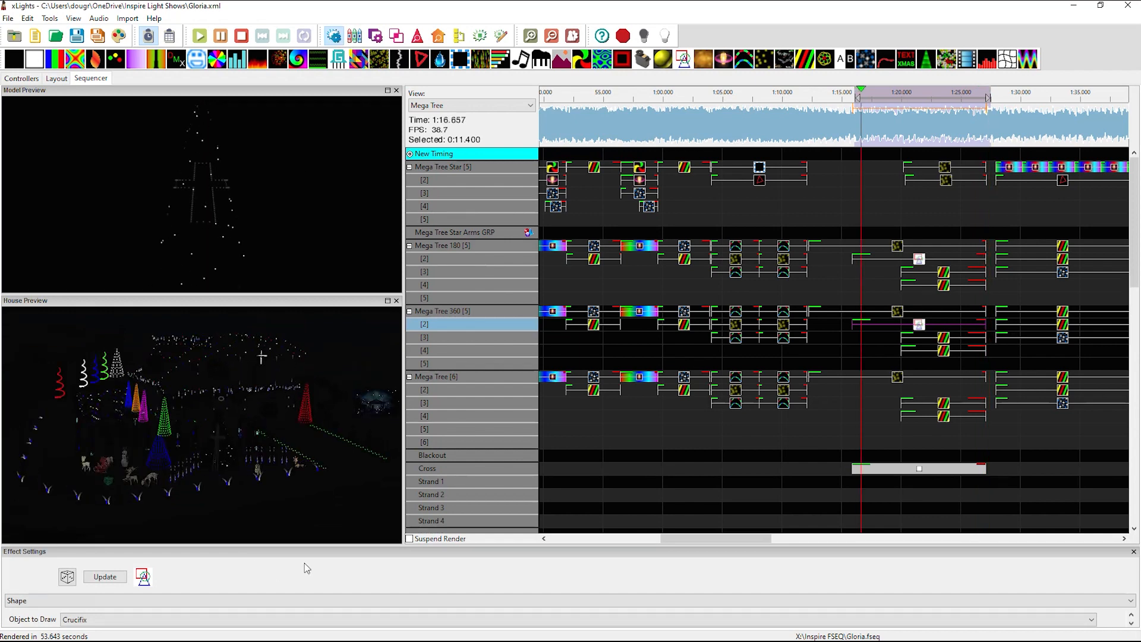
pyautogui.moveTo(319, 554); pyautogui.dragTo(380, 180)
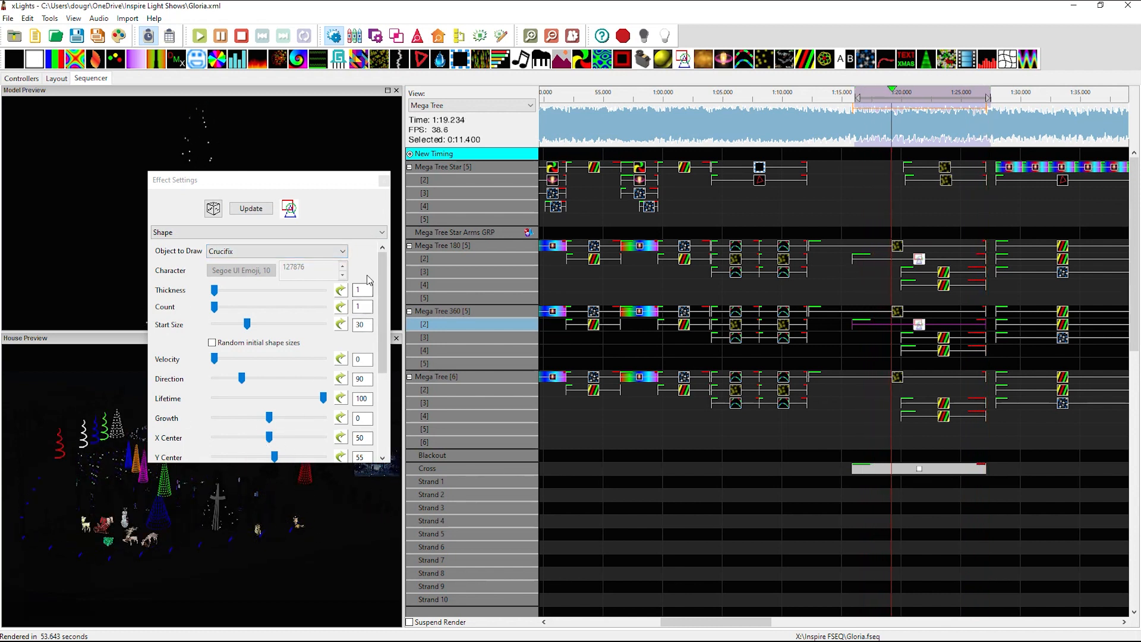
pyautogui.click(384, 180)
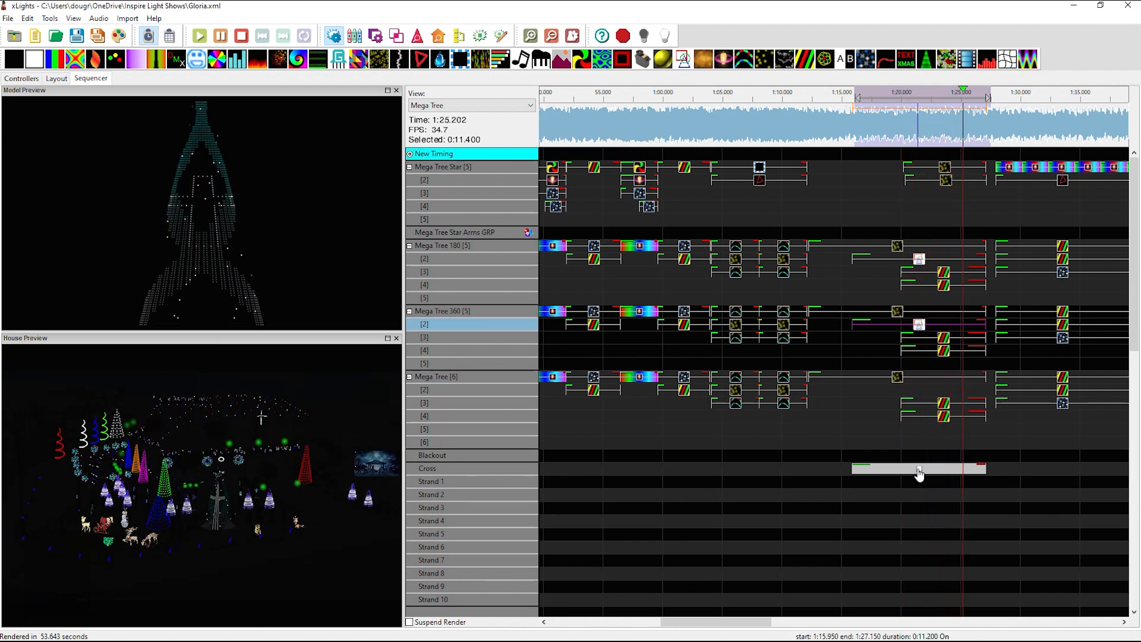
# Preview the Mega Tree model during the looped section and stop playback
pyautogui.click(458, 378)
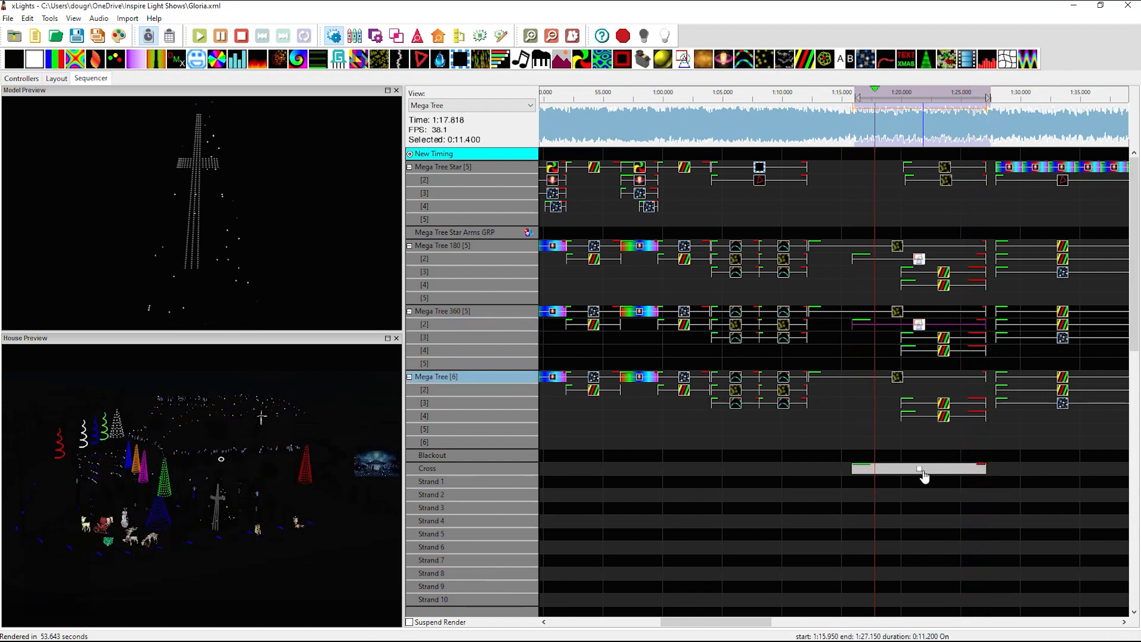
pyautogui.press('space')
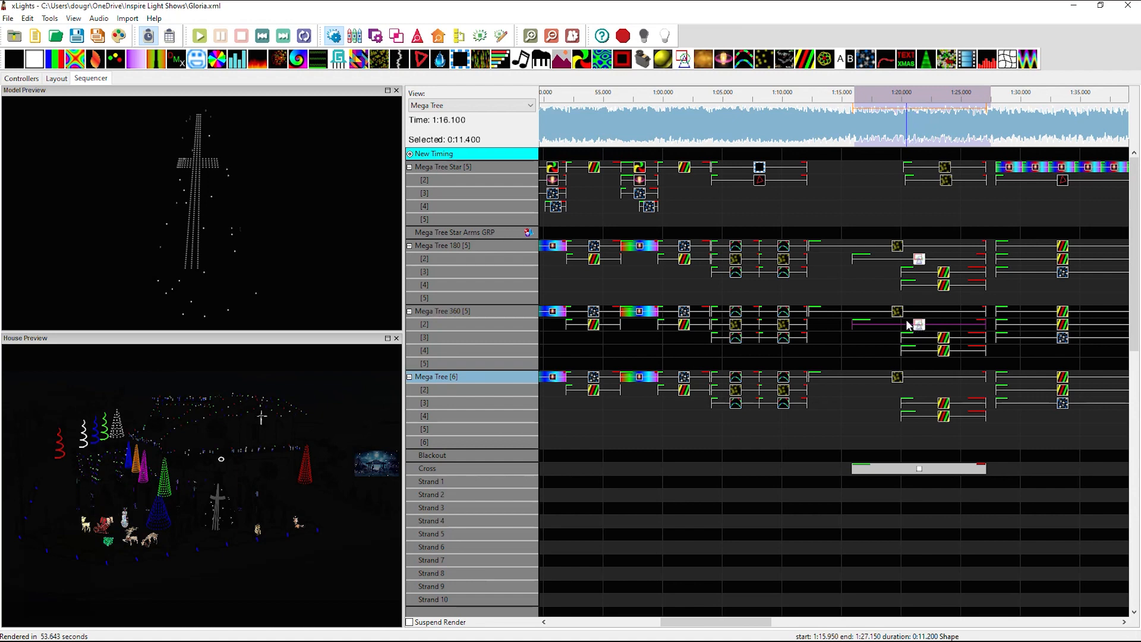
# Go to the layout and show the Mega Tree preview instead of the default one
pyautogui.click(56, 81)
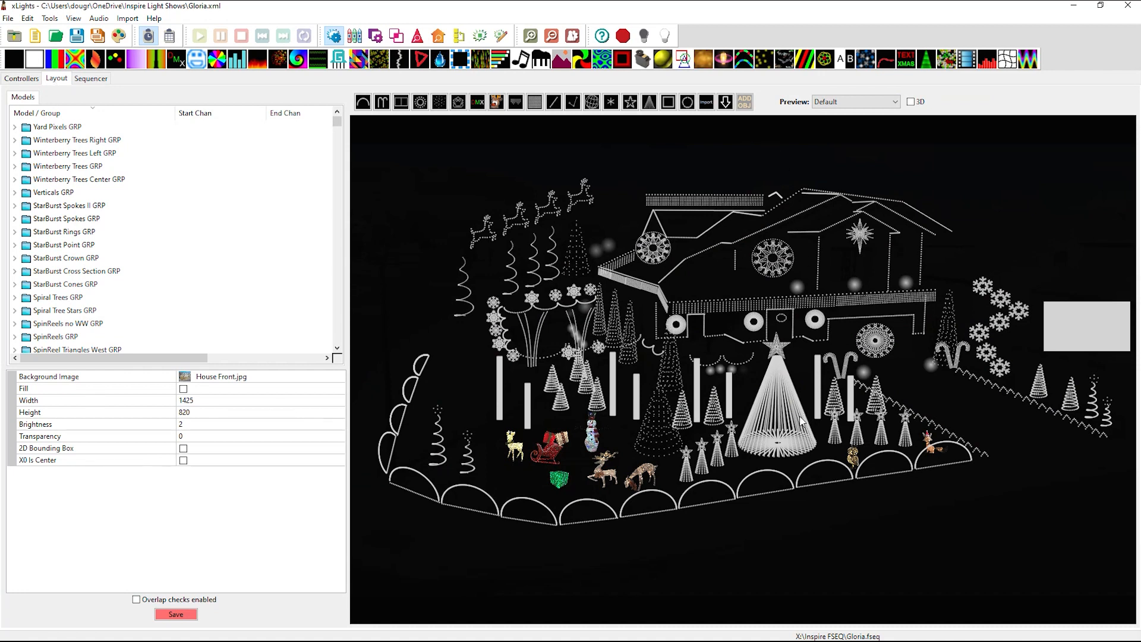
pyautogui.click(863, 104)
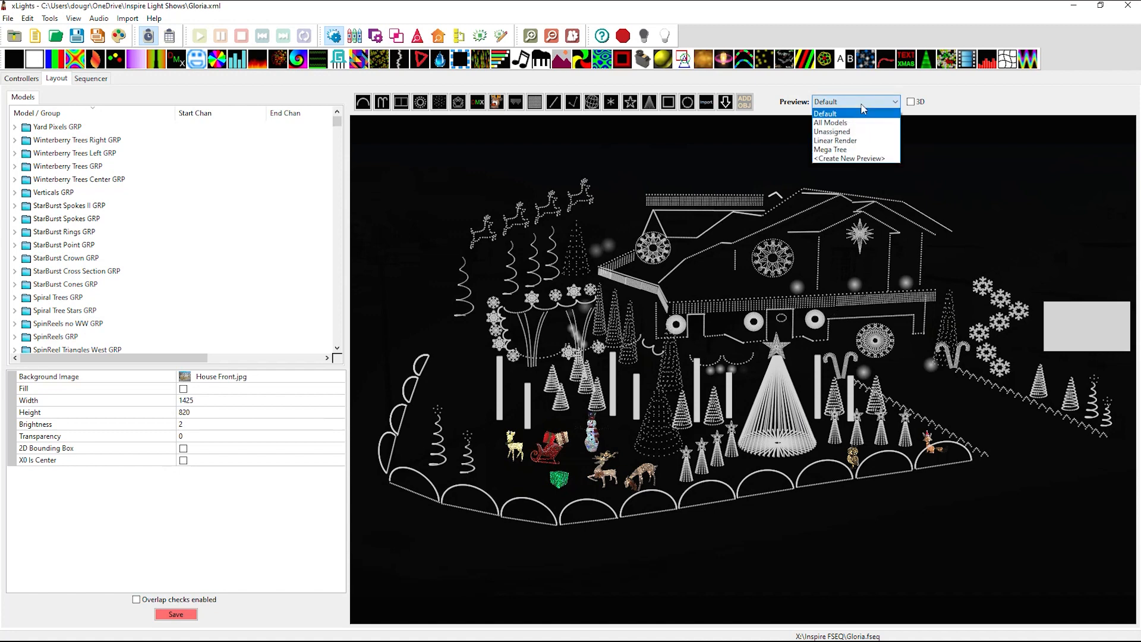
pyautogui.click(847, 149)
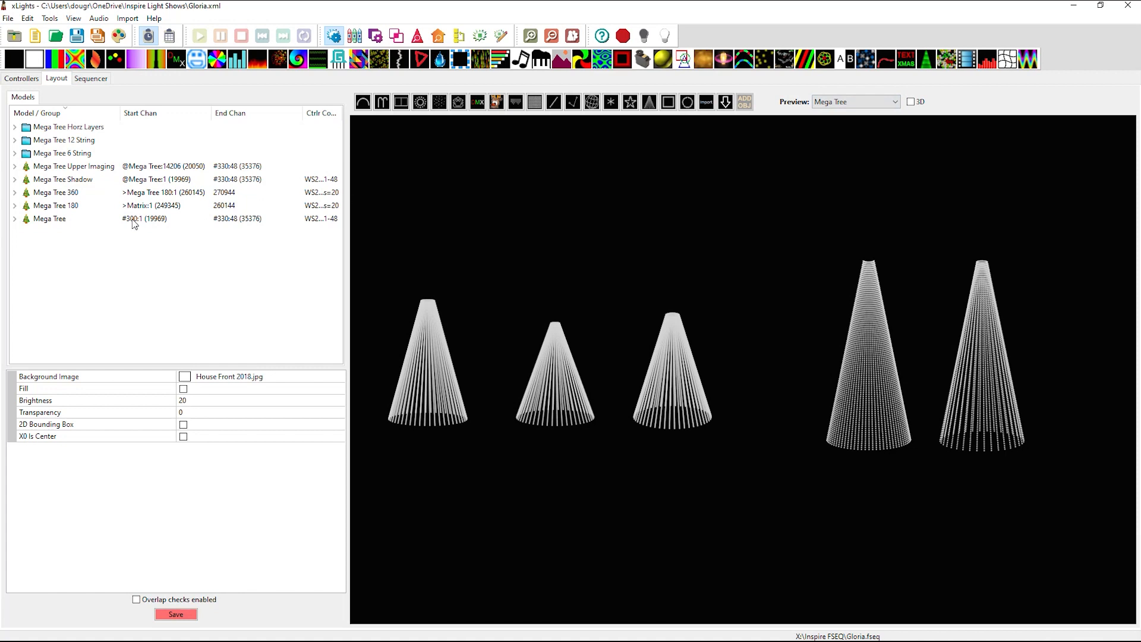
# Inspect the properties of the Mega Tree, Mega Tree 180 and Mega Tree 360 models
pyautogui.click(42, 220)
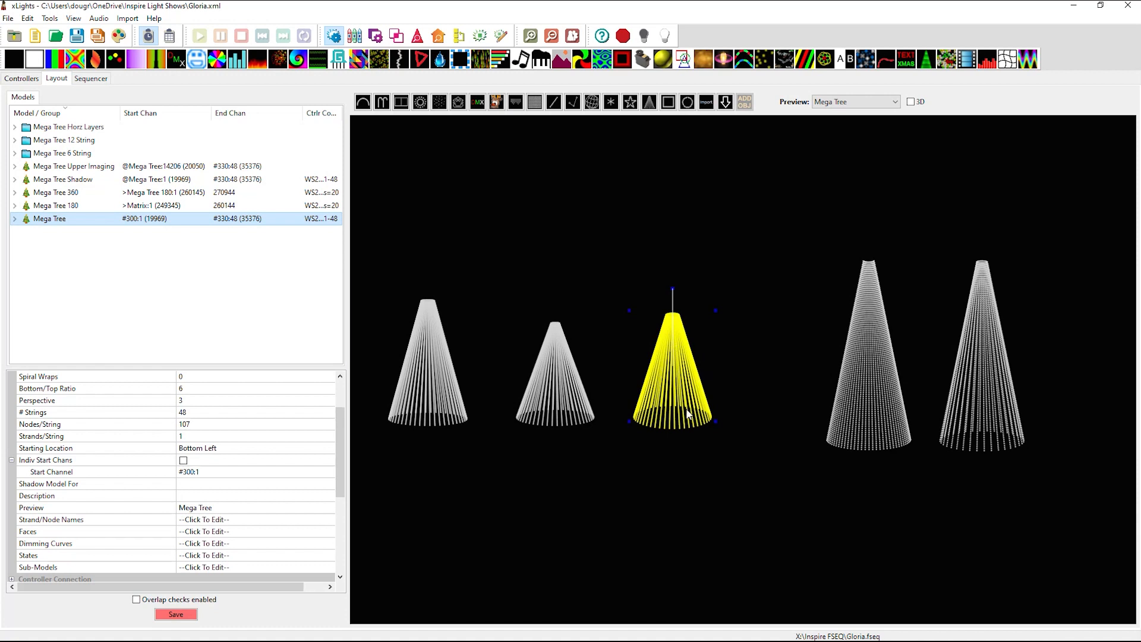
pyautogui.click(38, 207)
pyautogui.click(49, 196)
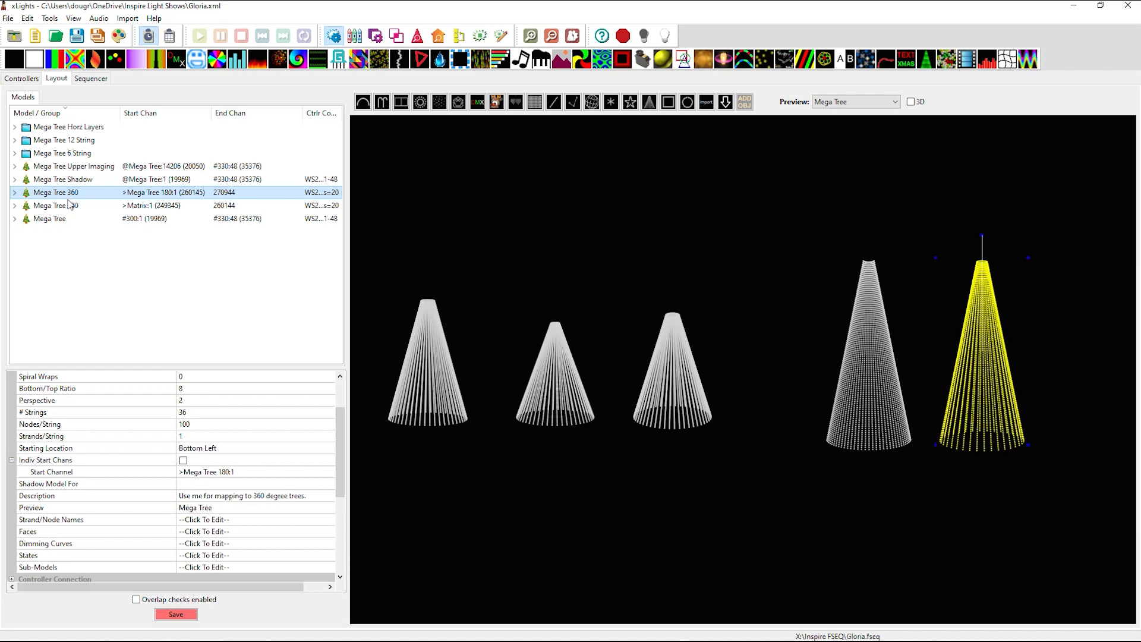
# Open the Mega Tree model's sub-models for editing in a maximized window
pyautogui.click(49, 219)
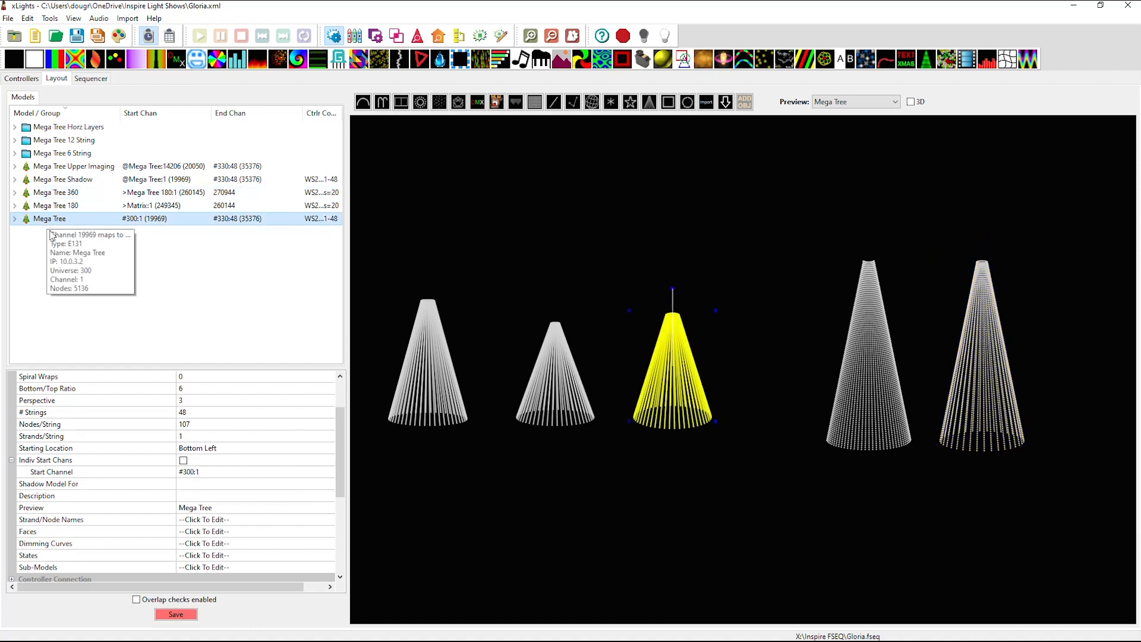
pyautogui.click(316, 569)
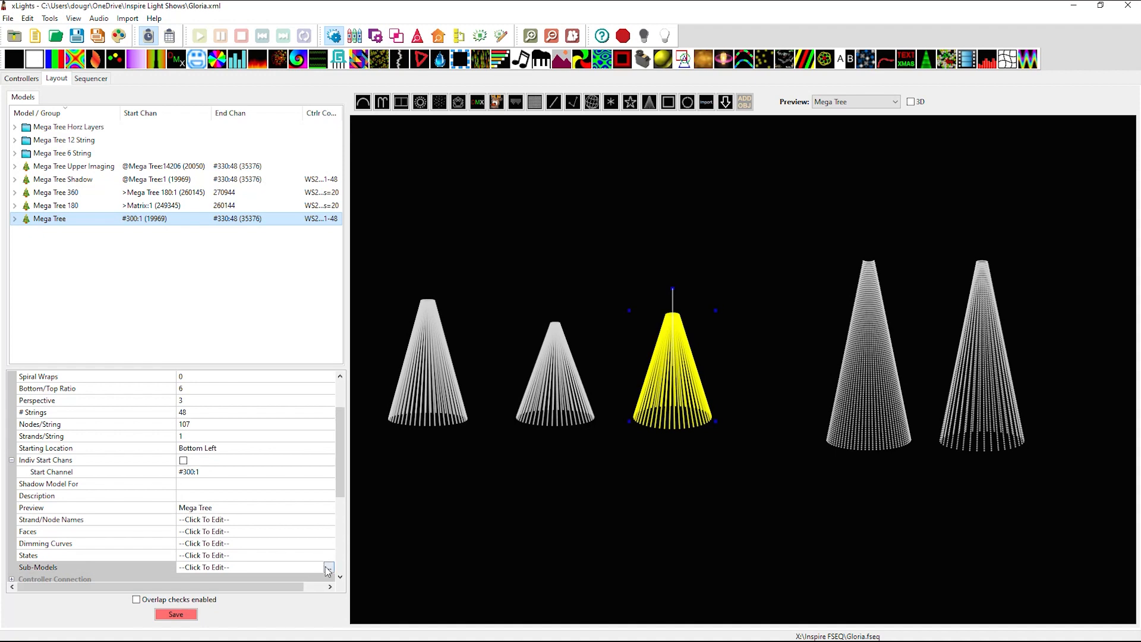
pyautogui.click(328, 568)
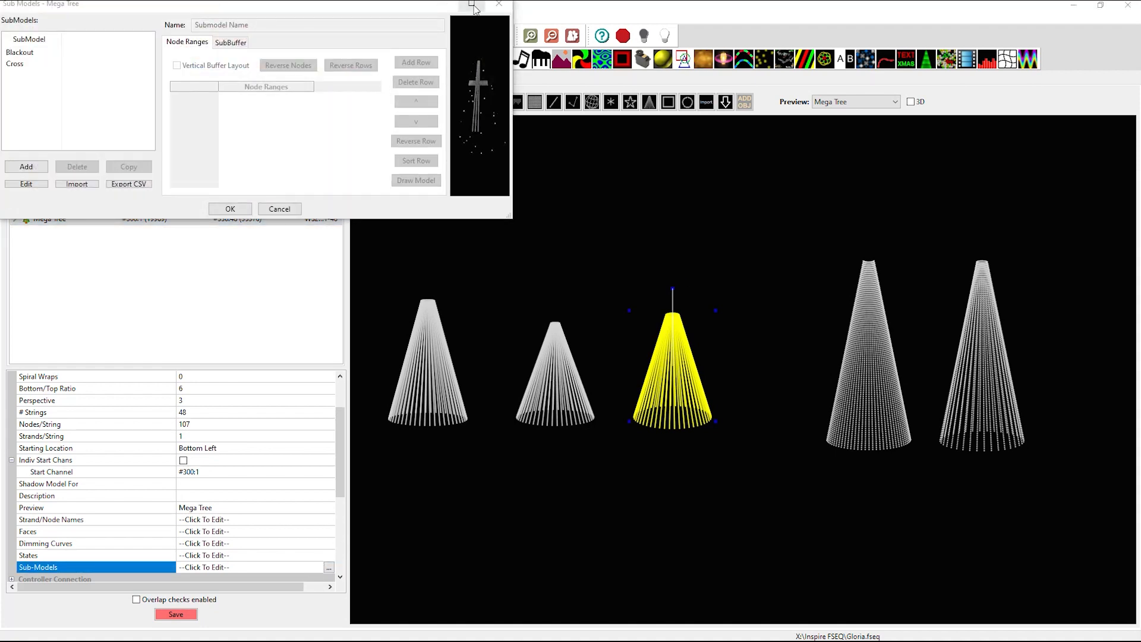
pyautogui.click(473, 5)
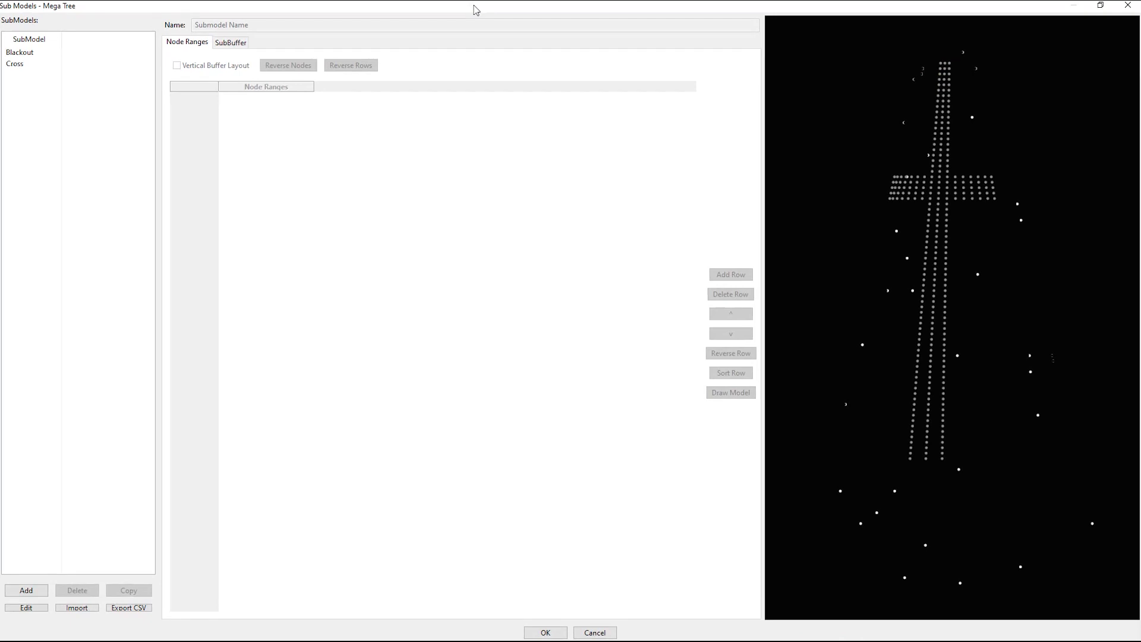
# Examine the Blackout and Cross sub-models, widening the node ranges column to read Cross's Top and Bottom rows and view their highlighted nodes
pyautogui.click(28, 55)
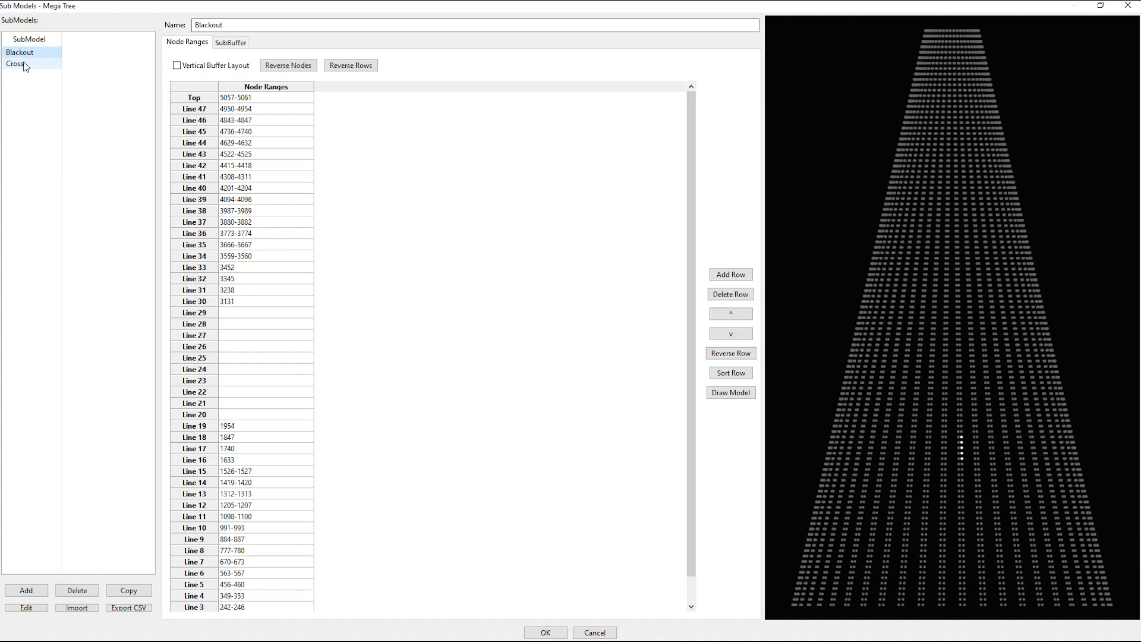
pyautogui.click(44, 69)
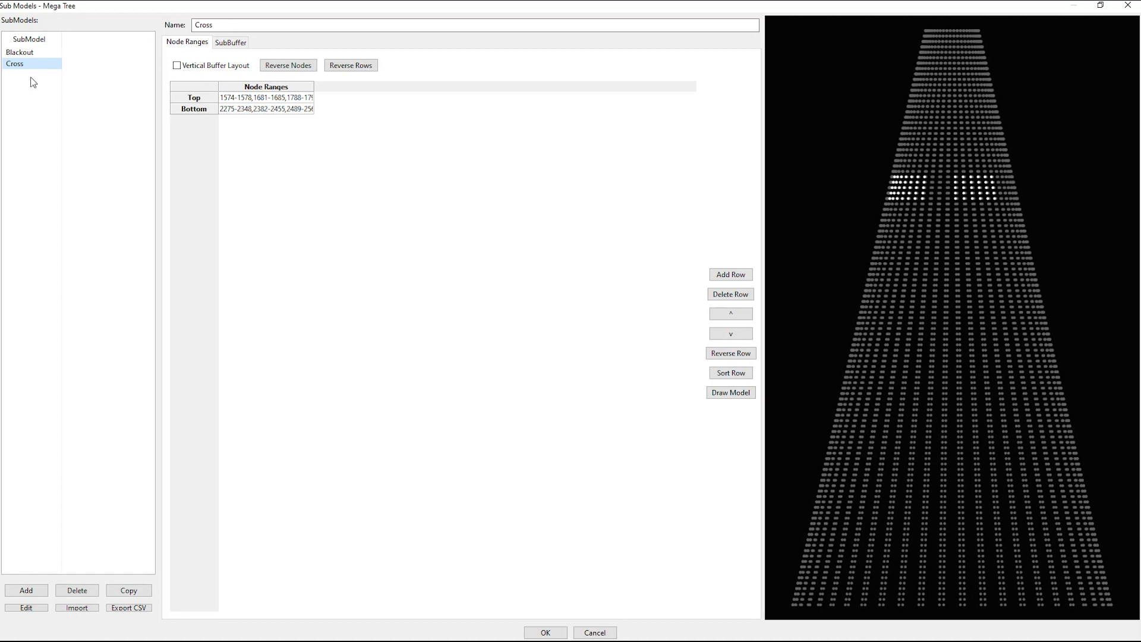
pyautogui.moveTo(314, 86); pyautogui.dragTo(666, 86)
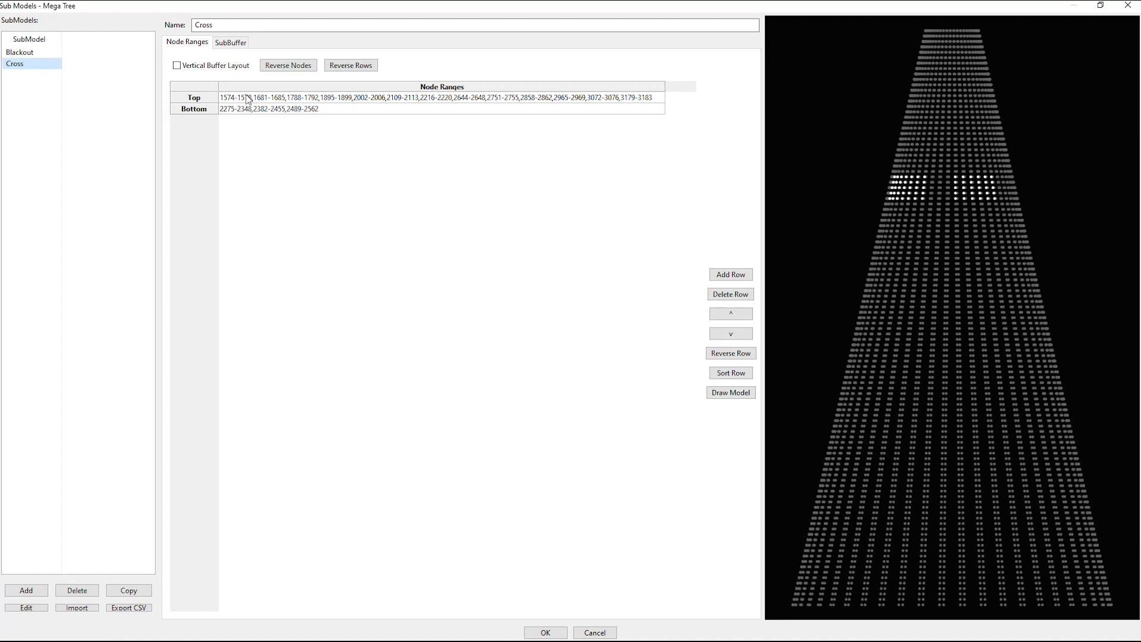
pyautogui.click(289, 110)
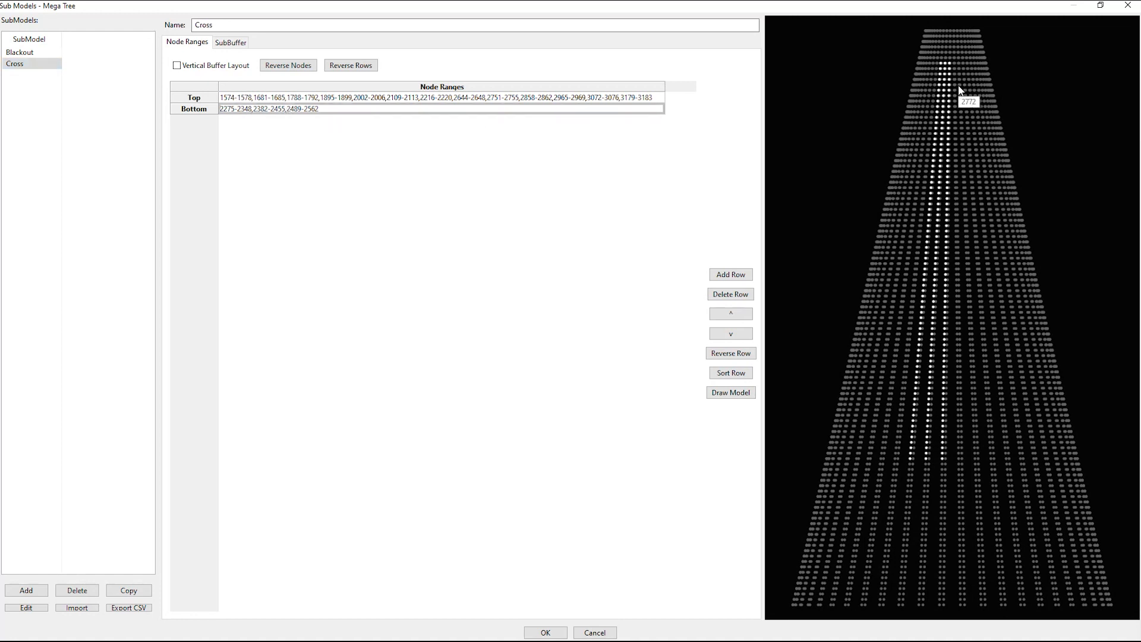
pyautogui.click(390, 99)
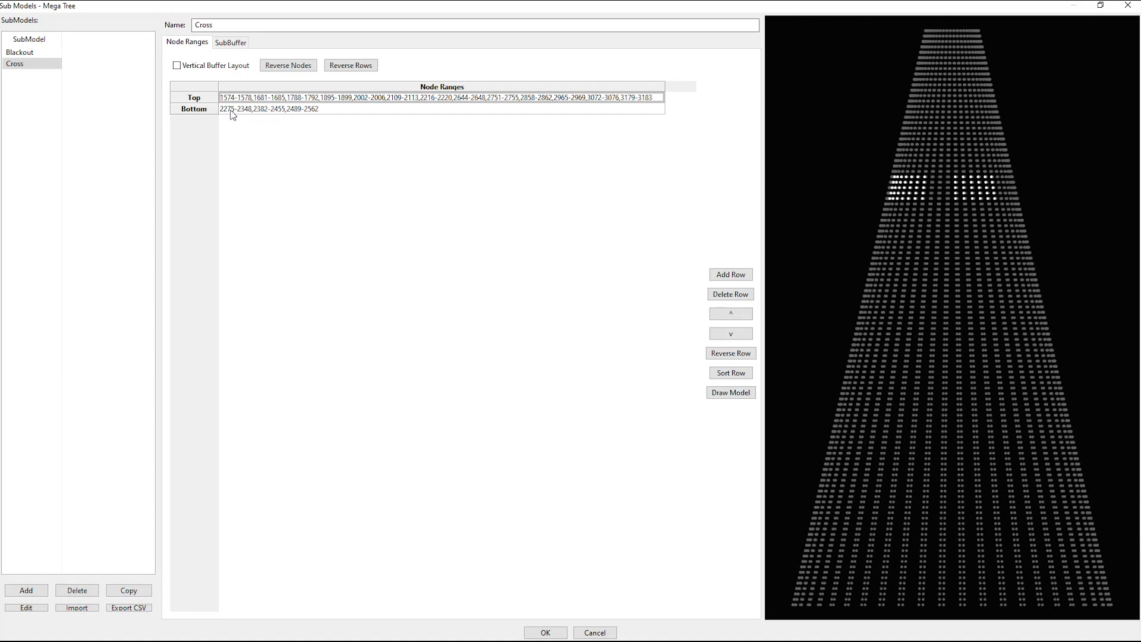
pyautogui.click(355, 110)
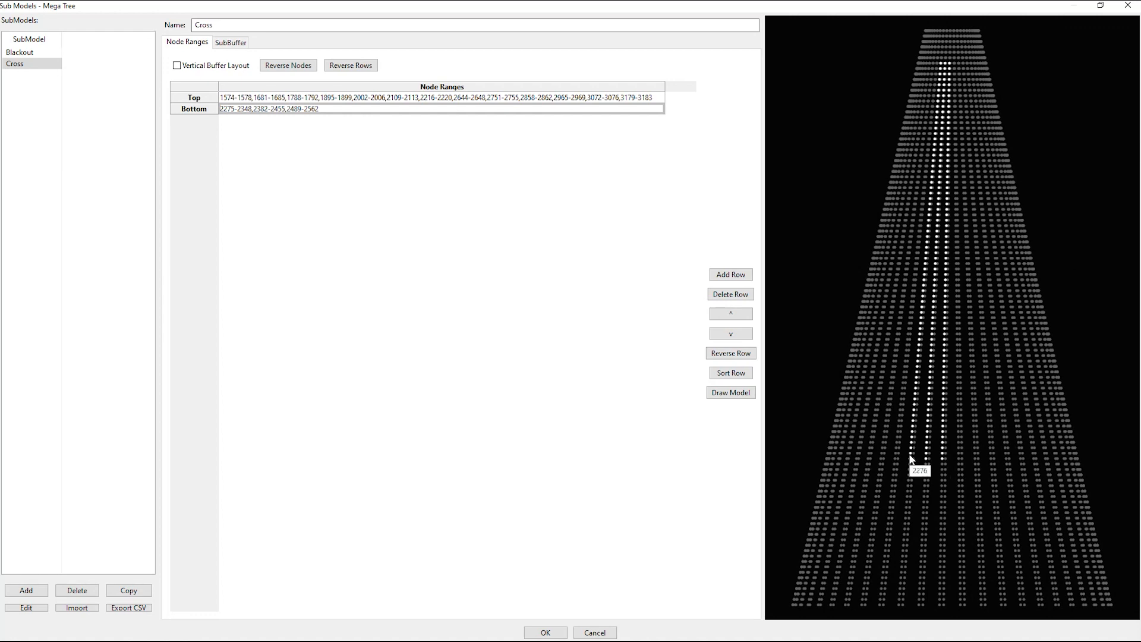
# Switch to Calculator, place it clear of the model preview and enter 28 as the starting value
pyautogui.press('XF86Calculator')
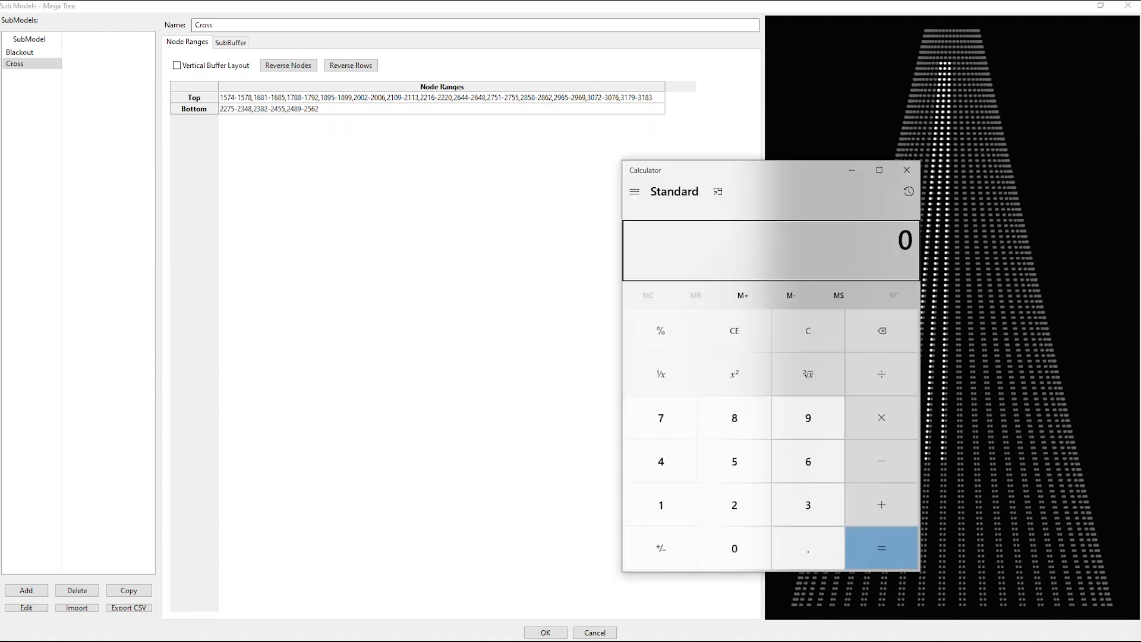
pyautogui.moveTo(783, 173); pyautogui.dragTo(488, 193)
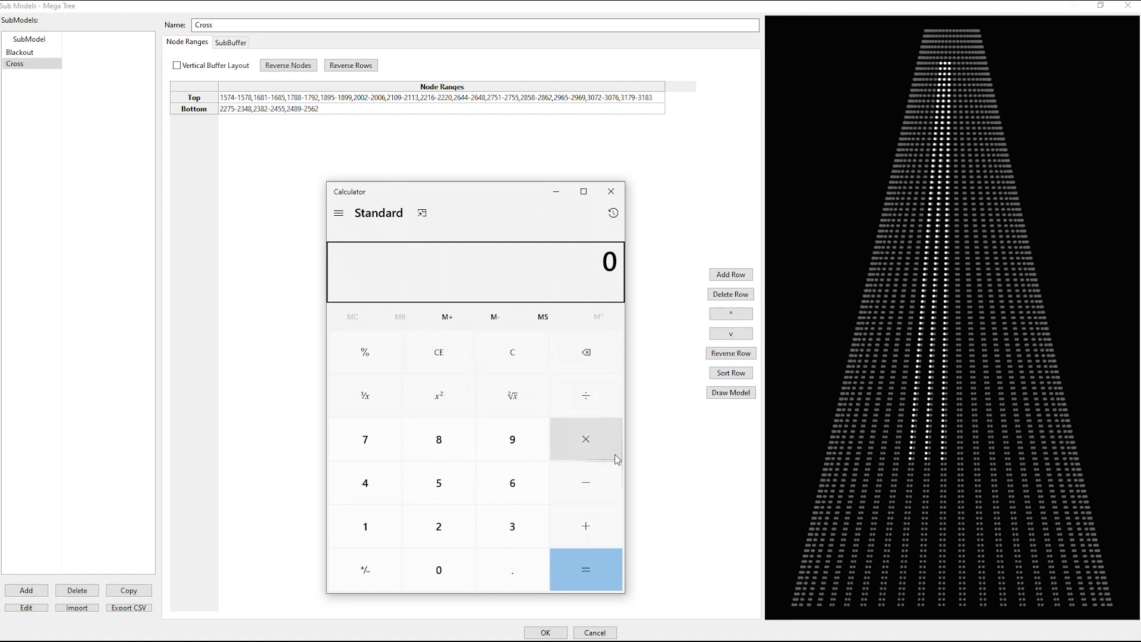
pyautogui.write('27')
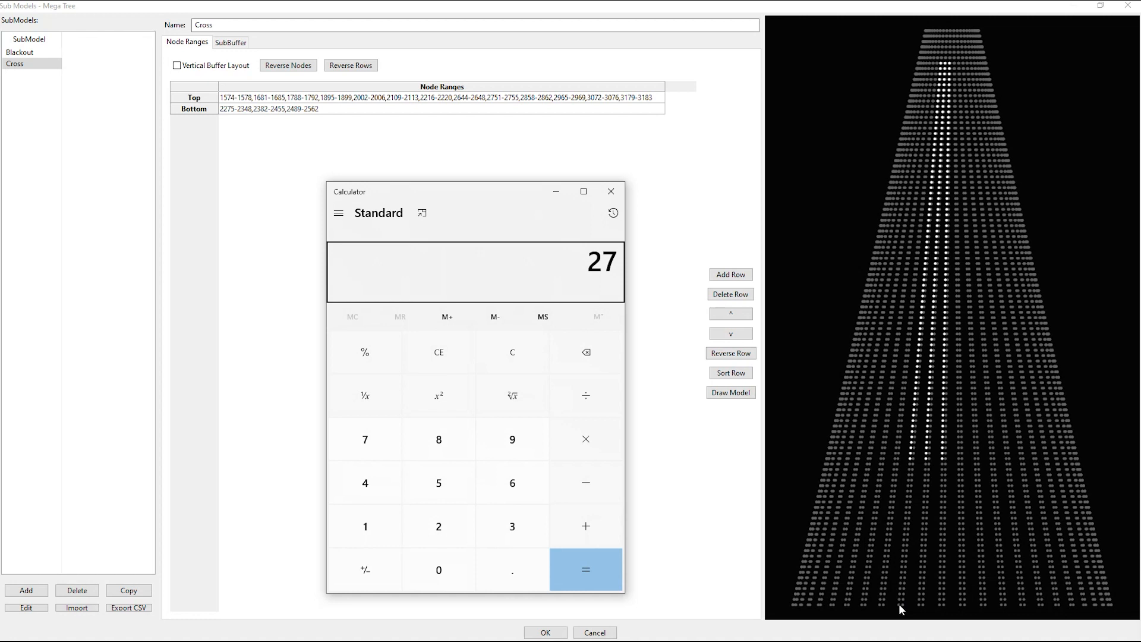
pyautogui.click(501, 355)
pyautogui.write('28')
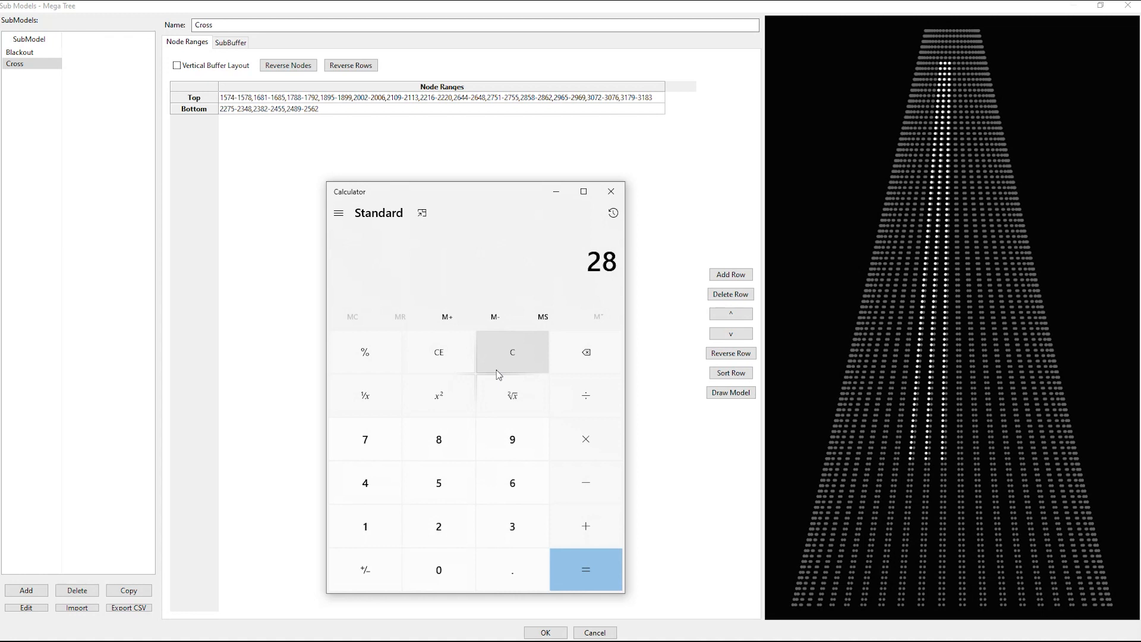
# Add 107 to the starting value and keep repeating the same addition up to 1312
pyautogui.press('+')
pyautogui.write('107')
pyautogui.press('Return')
pyautogui.press('Return')
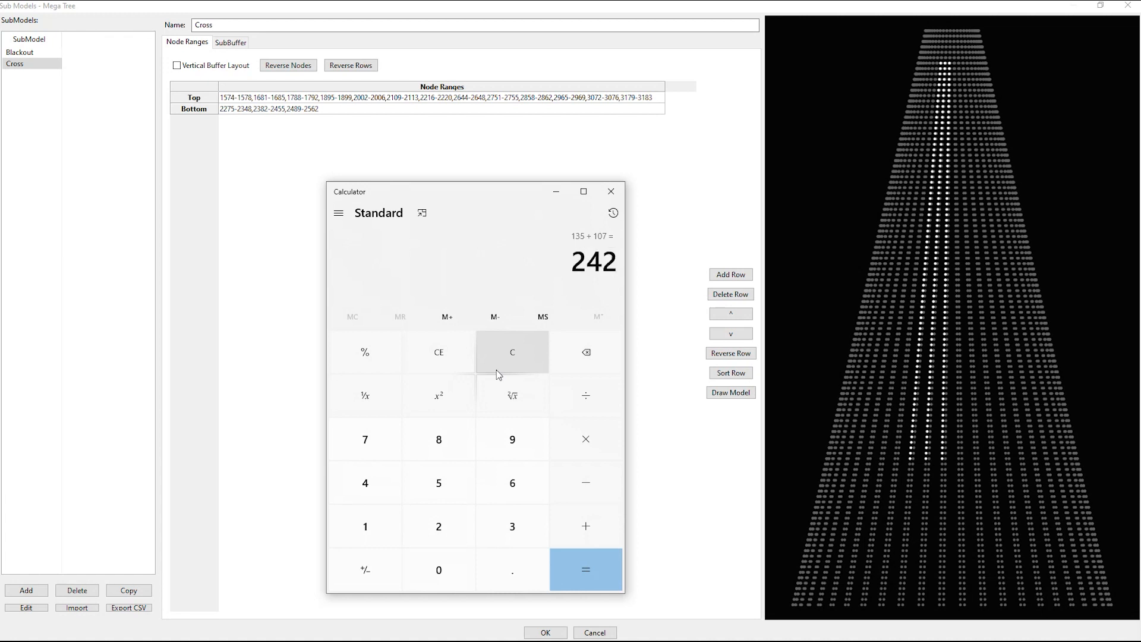
pyautogui.press('Return')
pyautogui.press('Return')
pyautogui.press('Return')
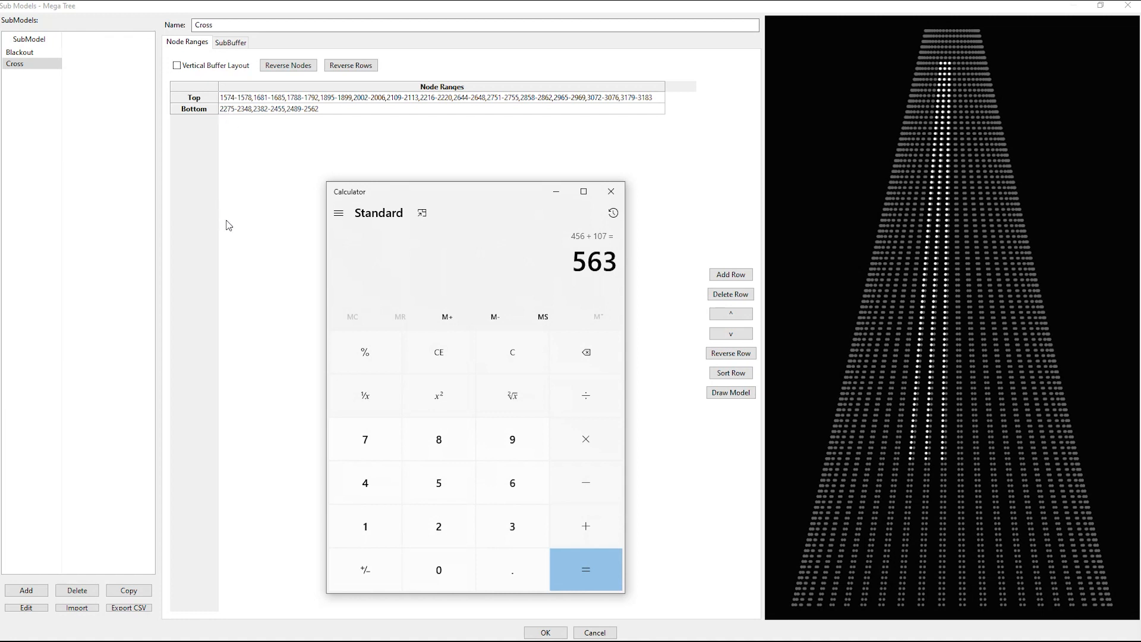
pyautogui.press('Return')
pyautogui.press('Return')
pyautogui.press('Return')
pyautogui.press('Return')
pyautogui.press('Return')
pyautogui.press('Return')
pyautogui.press('Return')
pyautogui.press('Return')
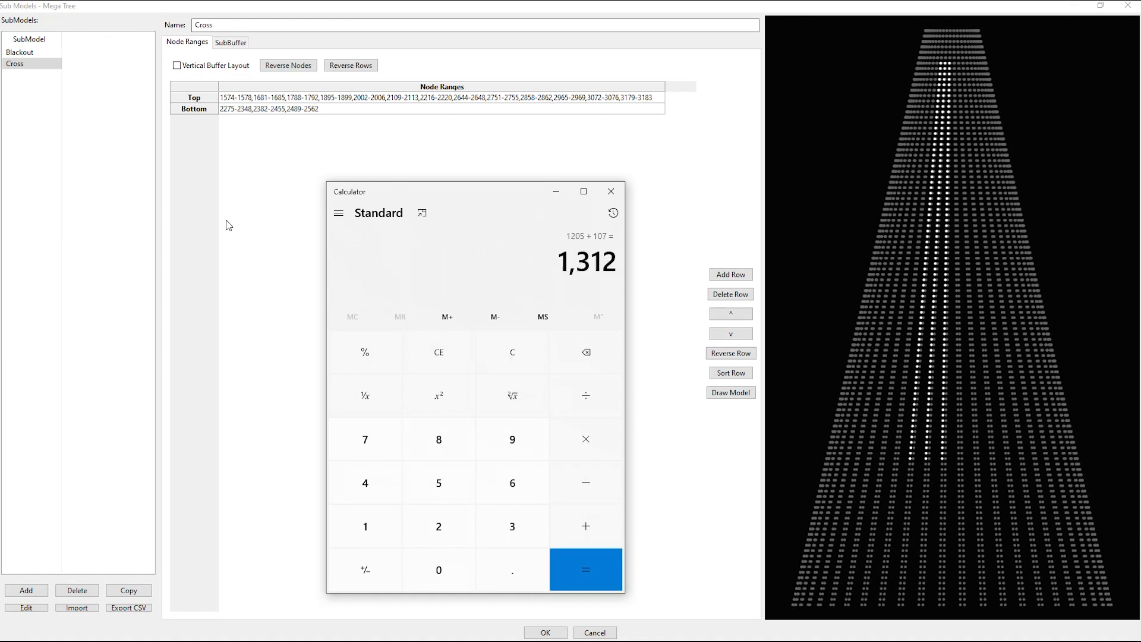
# Keep repeating the addition of 107 until reaching 2275, the first node of Cross's Bottom row
pyautogui.press('Return')
pyautogui.press('Return')
pyautogui.press('Return')
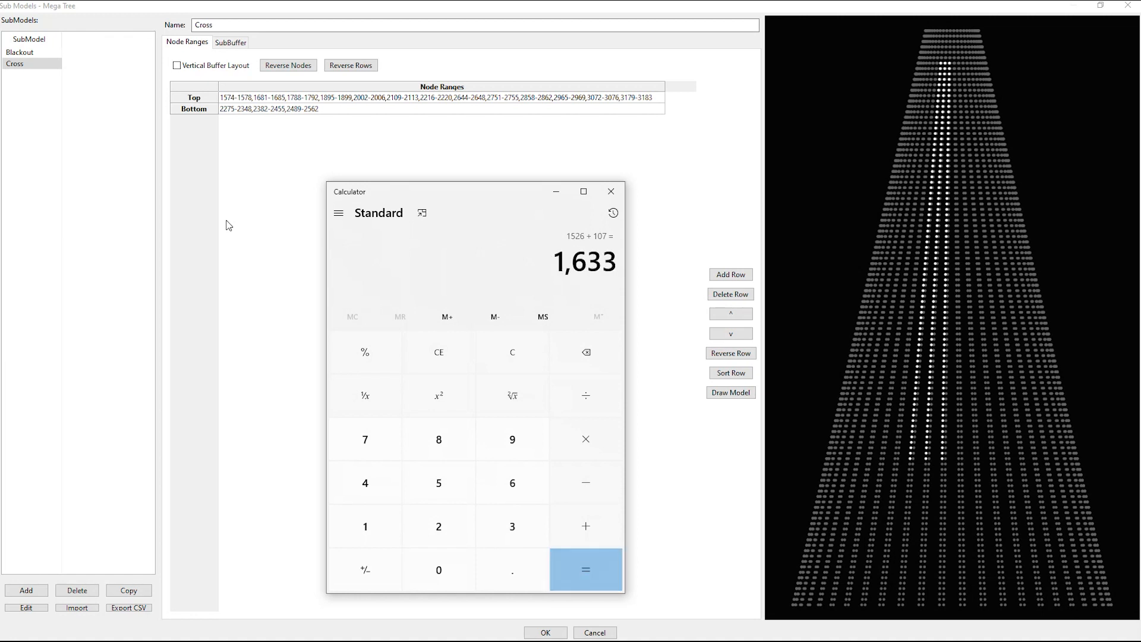
pyautogui.press('Return')
pyautogui.press('Return')
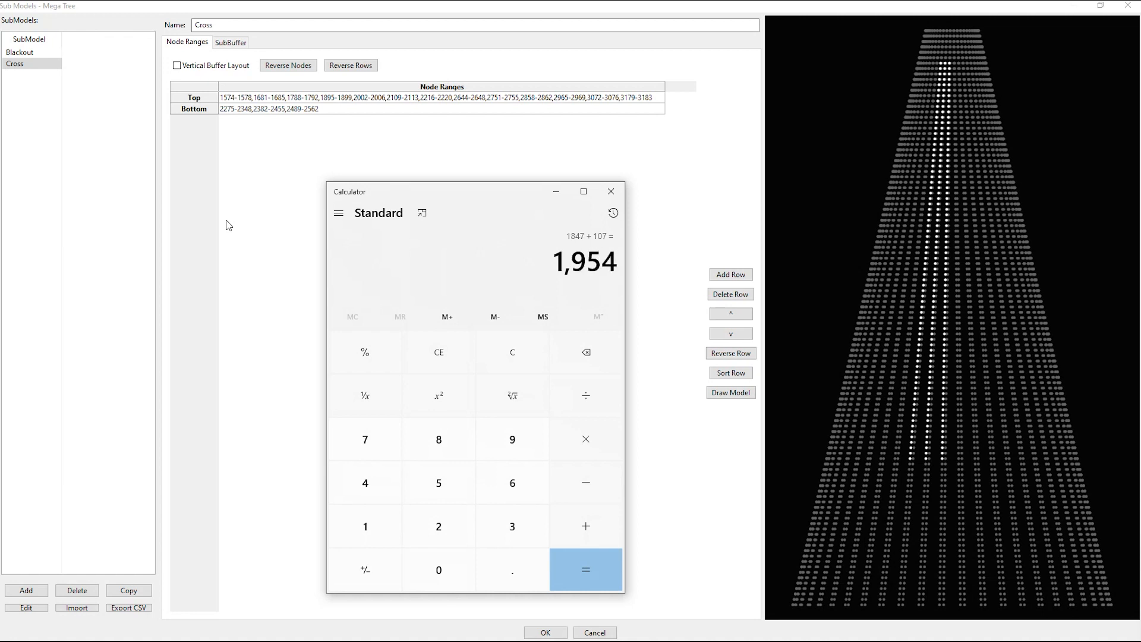
pyautogui.press('Return')
pyautogui.press('Return')
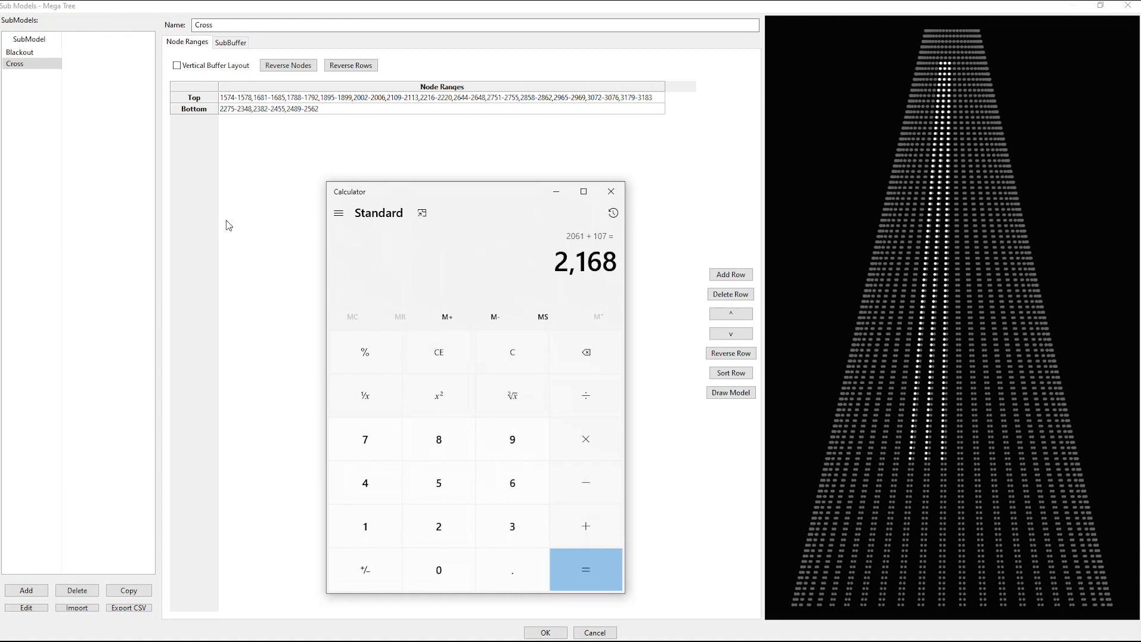
pyautogui.press('Return')
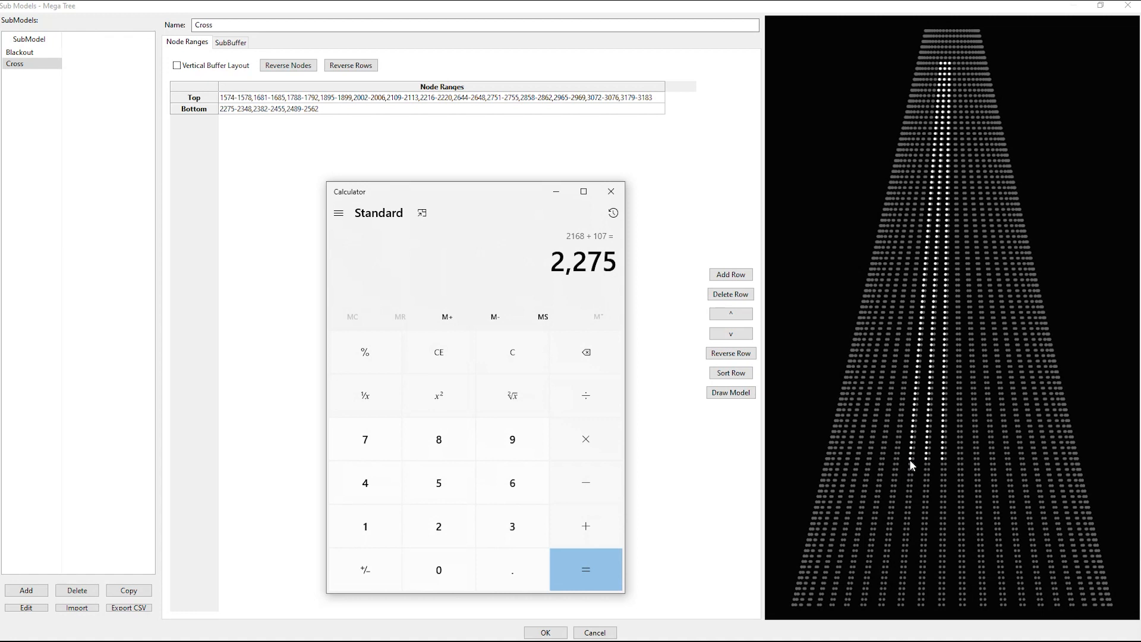
# Compare the ends of the cross's vertical strands in the model preview and add 107 twice more, up to 2489
pyautogui.moveTo(911, 462)
pyautogui.moveTo(941, 62)
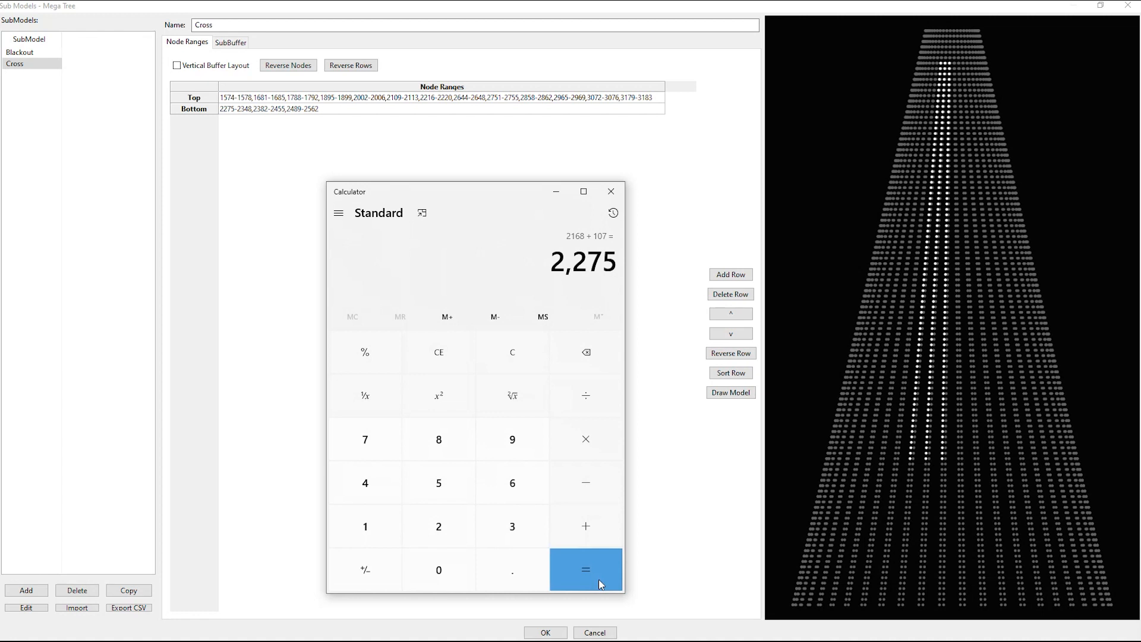
pyautogui.click(581, 574)
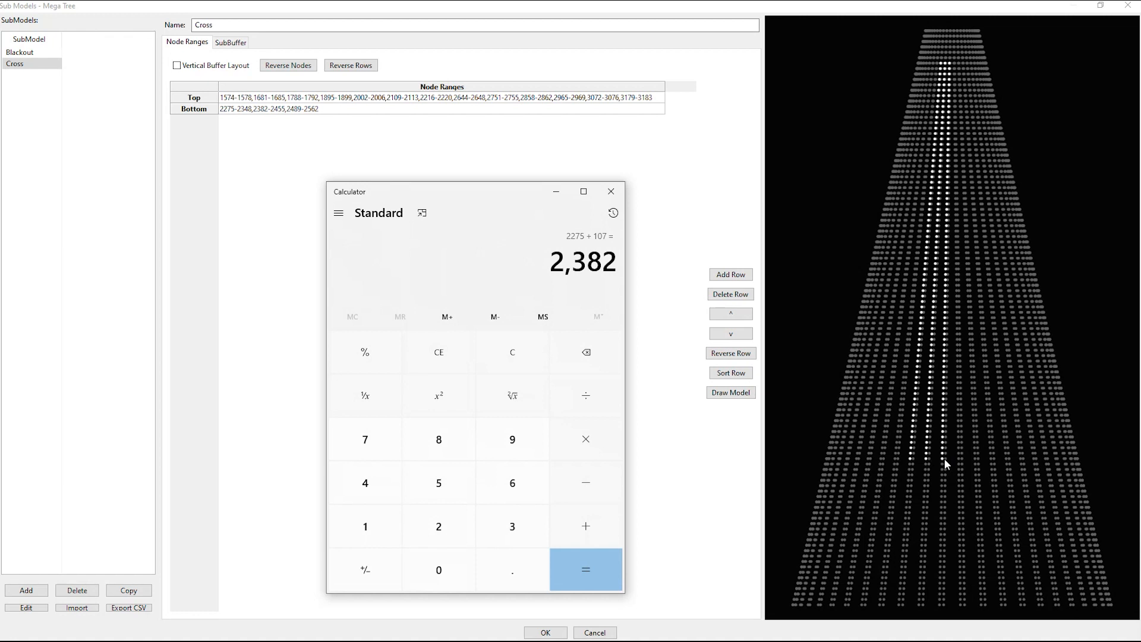
pyautogui.click(601, 576)
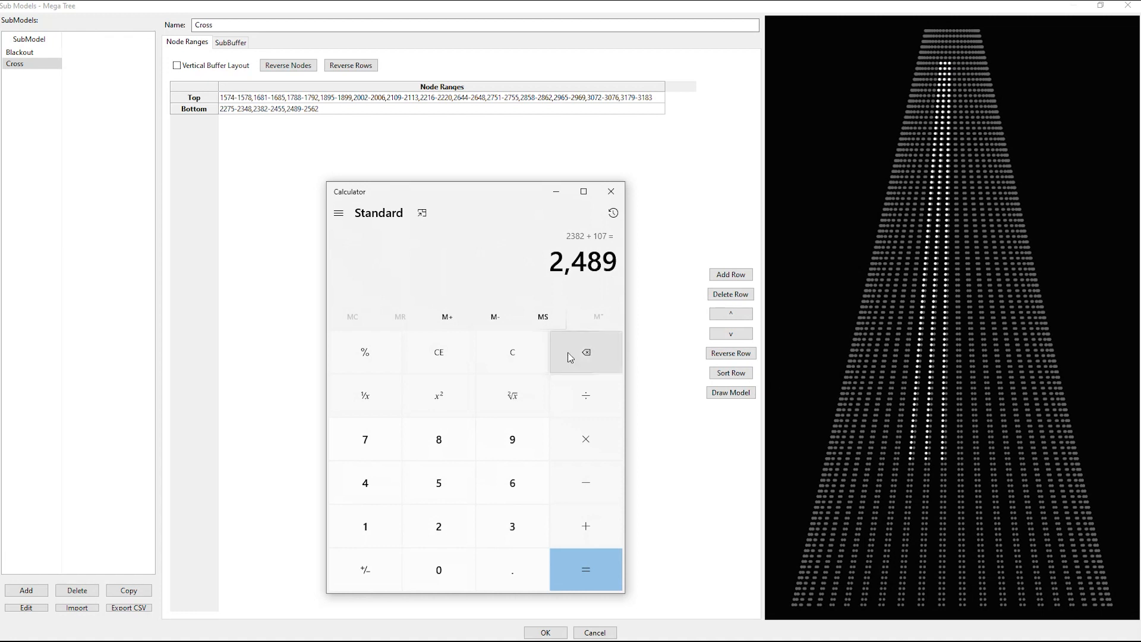
# Select Cross's Top row and enter its first node number, 1574, in Calculator, placed clear of the model preview
pyautogui.click(295, 102)
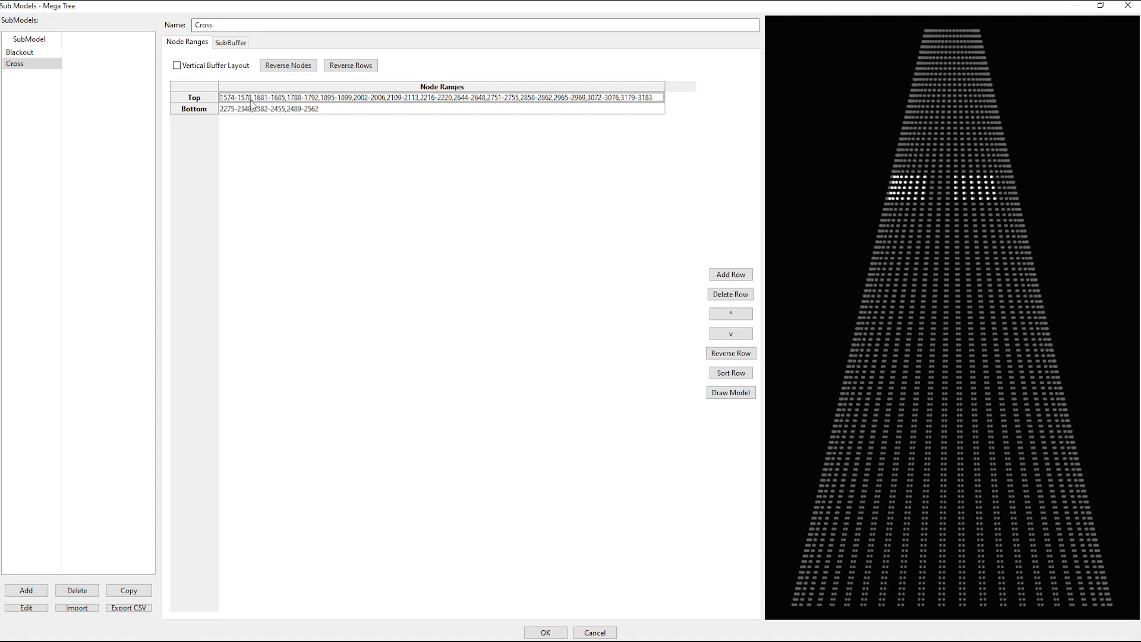
pyautogui.press('XF86Calculator')
pyautogui.press('1')
pyautogui.press('5')
pyautogui.press('7')
pyautogui.press('4')
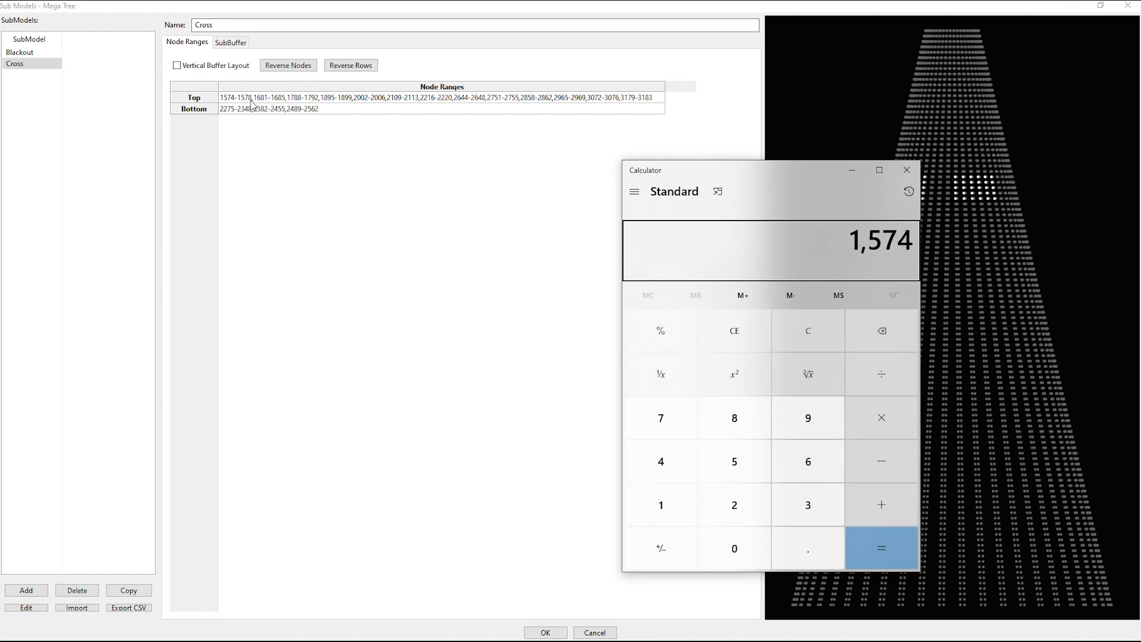
pyautogui.moveTo(687, 170); pyautogui.dragTo(515, 194)
pyautogui.moveTo(892, 203)
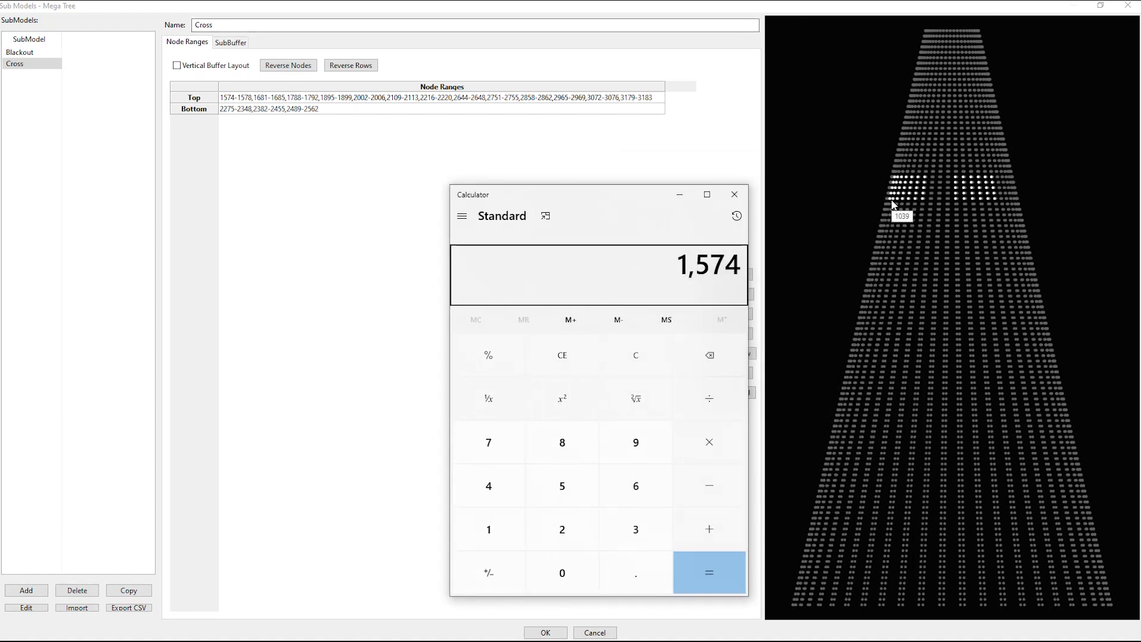
pyautogui.write('10')
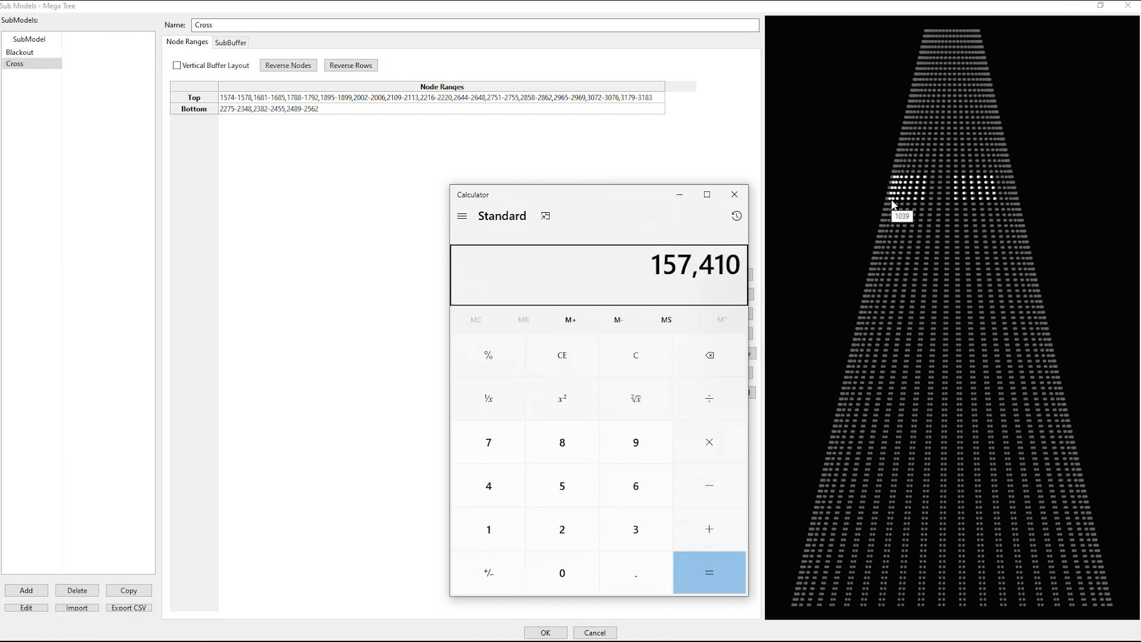
pyautogui.press('BackSpace')
pyautogui.press('BackSpace')
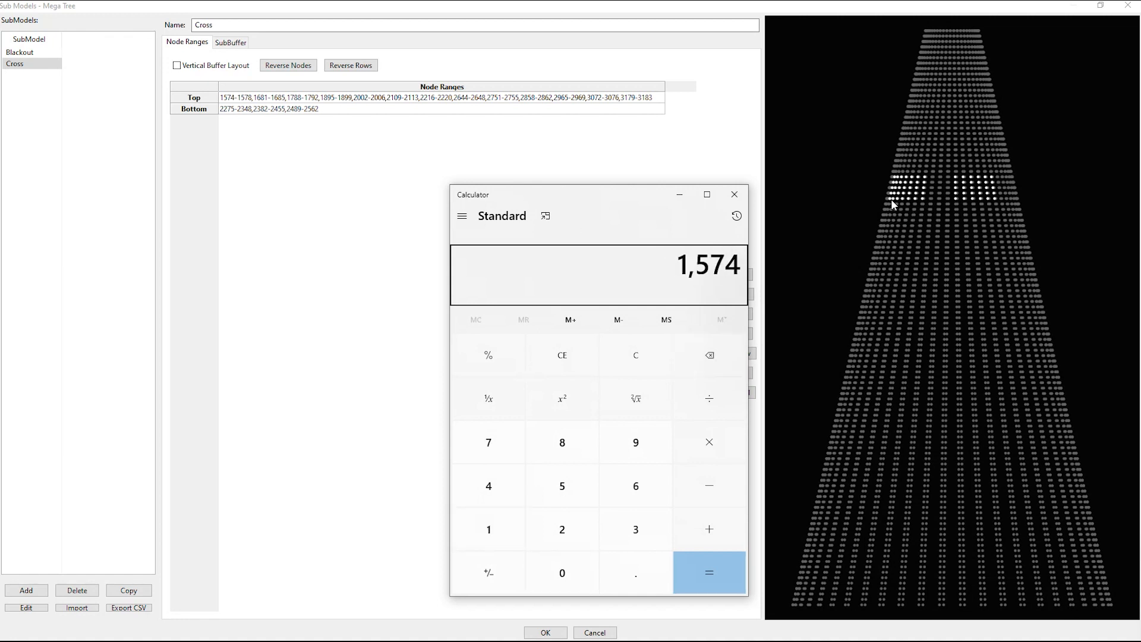
# Add 107 to 1574, repeat the addition up to 1895 and leave Calculator
pyautogui.press('+')
pyautogui.write('107')
pyautogui.press('Return')
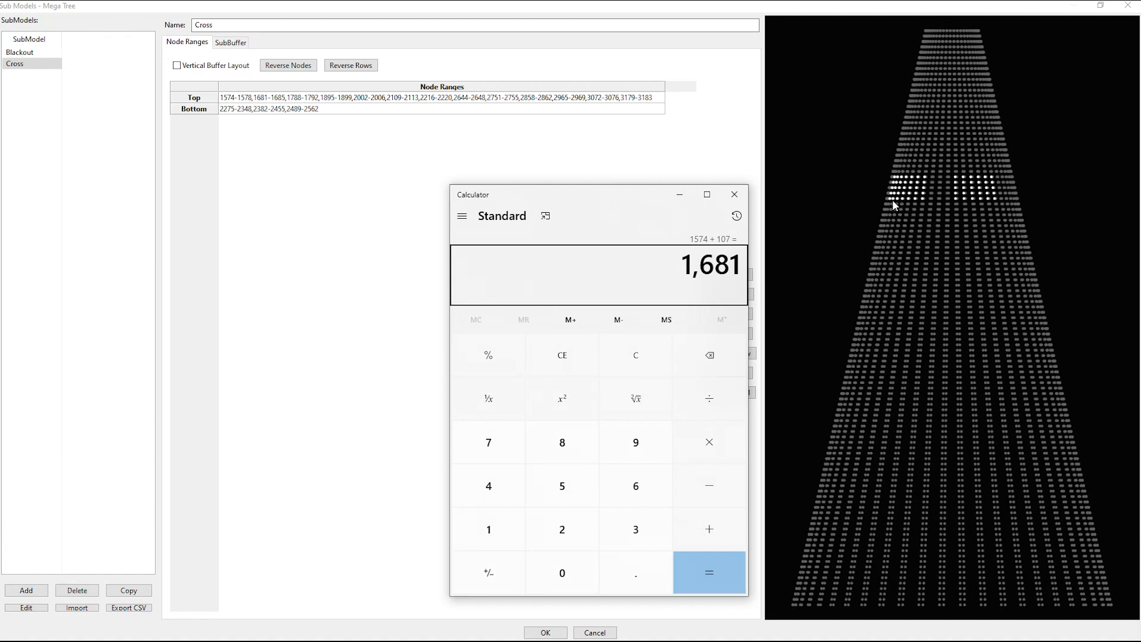
pyautogui.press('Return')
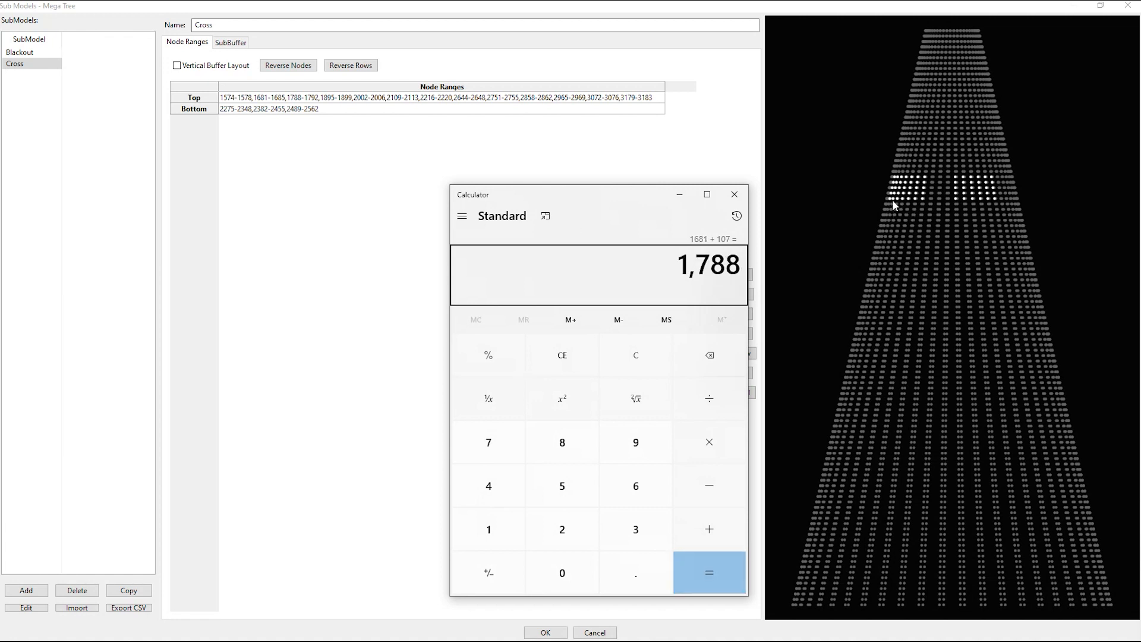
pyautogui.press('Return')
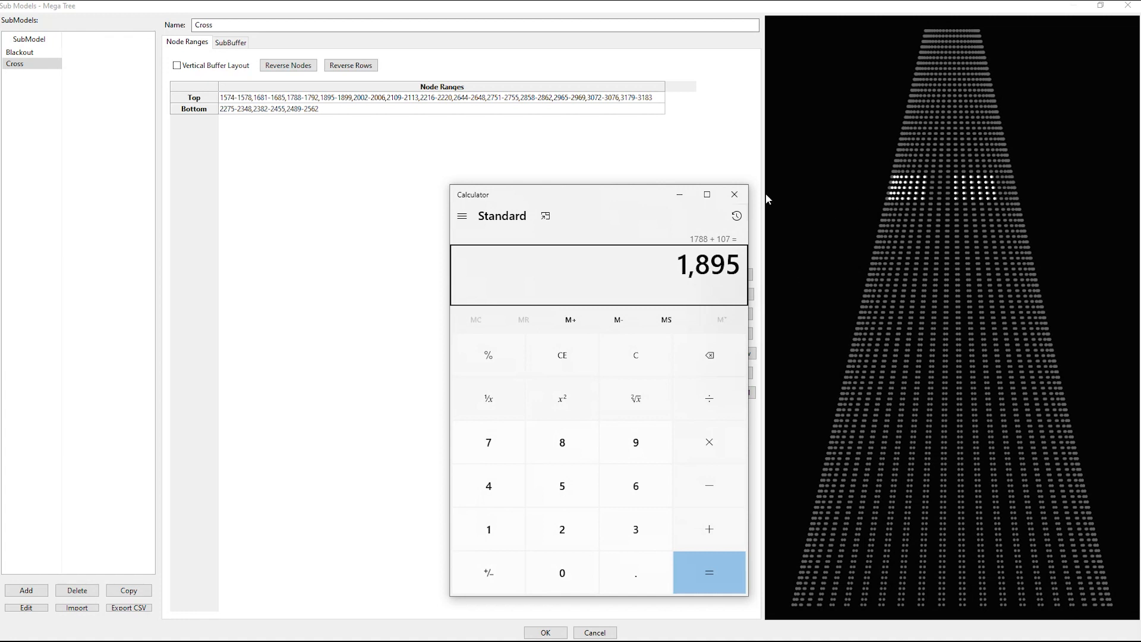
pyautogui.click(743, 202)
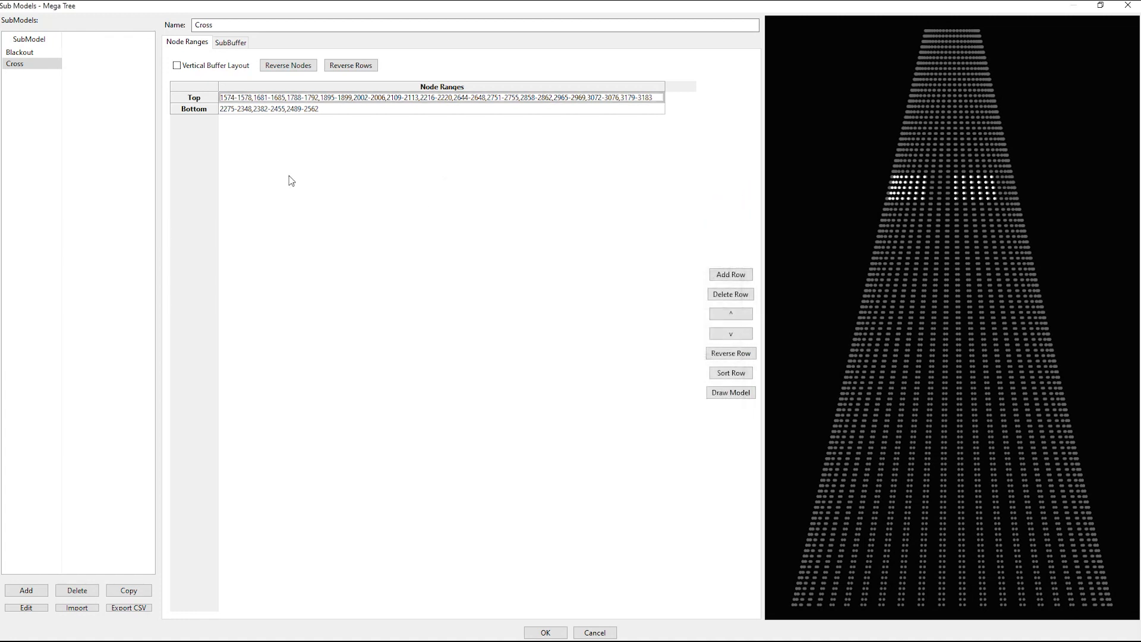
# View the nodes of Cross's Bottom and Top rows once more and close the sub-models window without saving
pyautogui.click(316, 109)
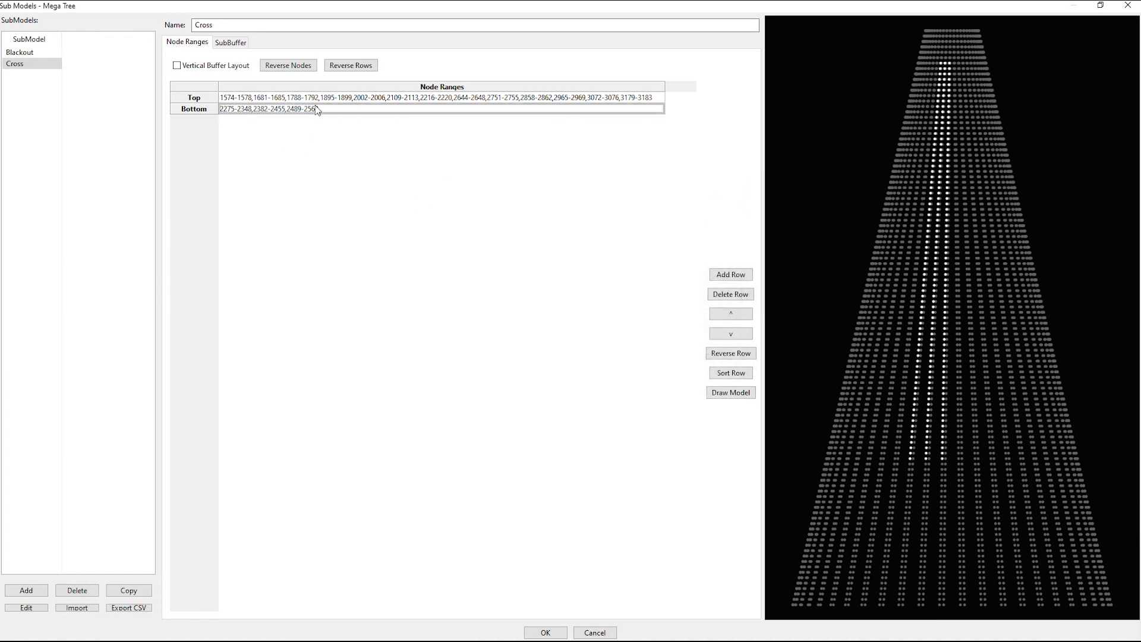
pyautogui.click(333, 98)
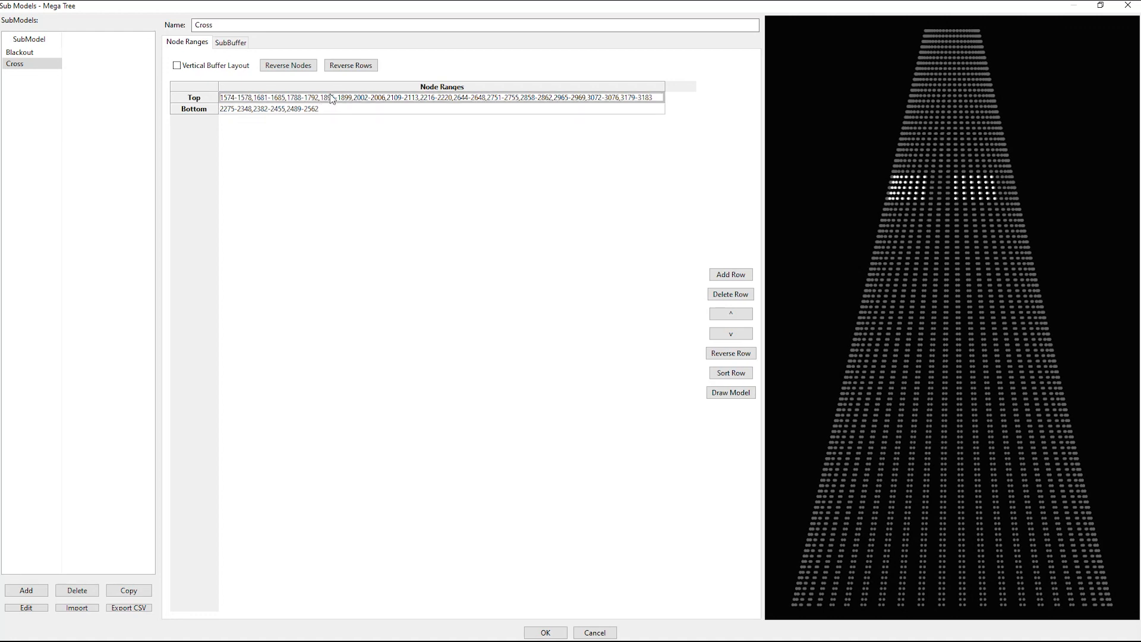
pyautogui.click(602, 632)
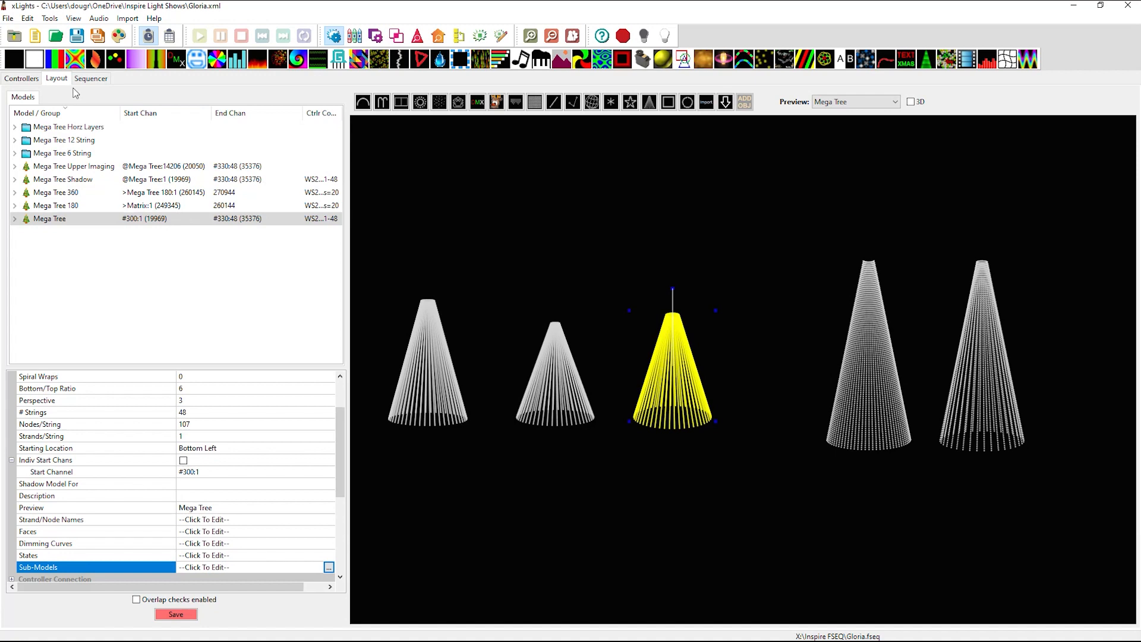
# Return to the sequencer, show Mega Tree's effect layers and sub-models, and preview the effect on the Cross row
pyautogui.click(89, 79)
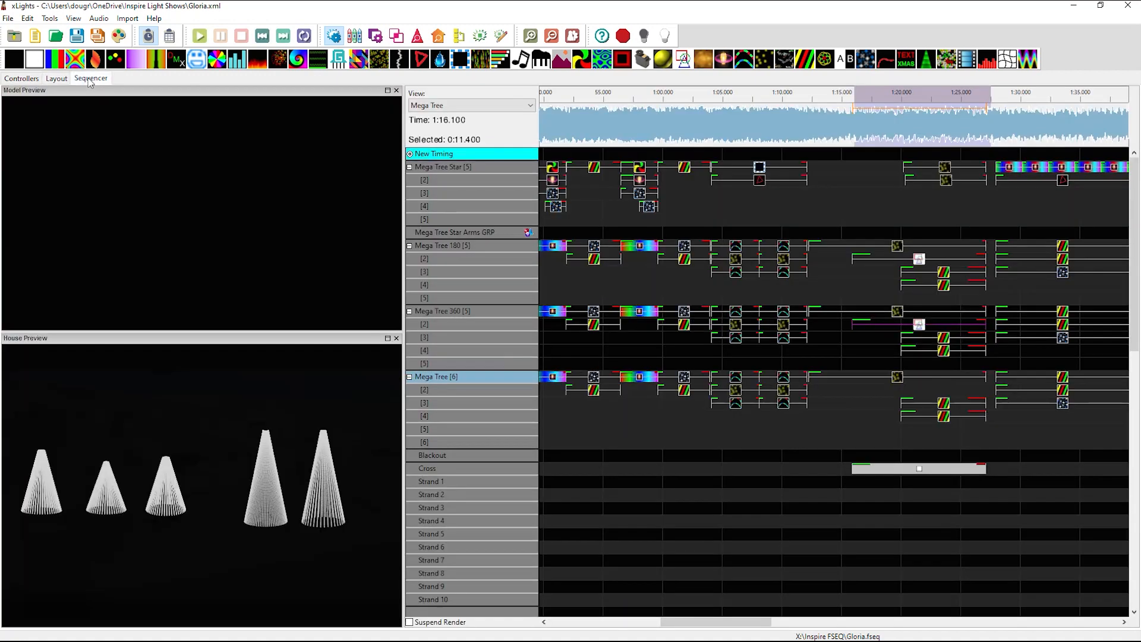
pyautogui.click(409, 376)
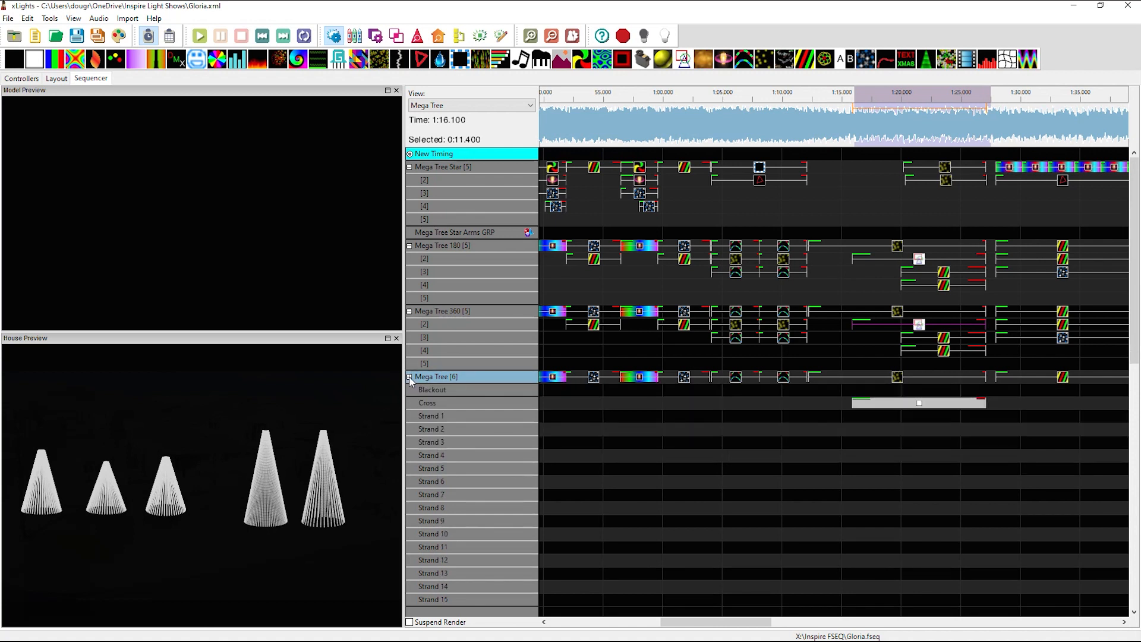
pyautogui.click(410, 377)
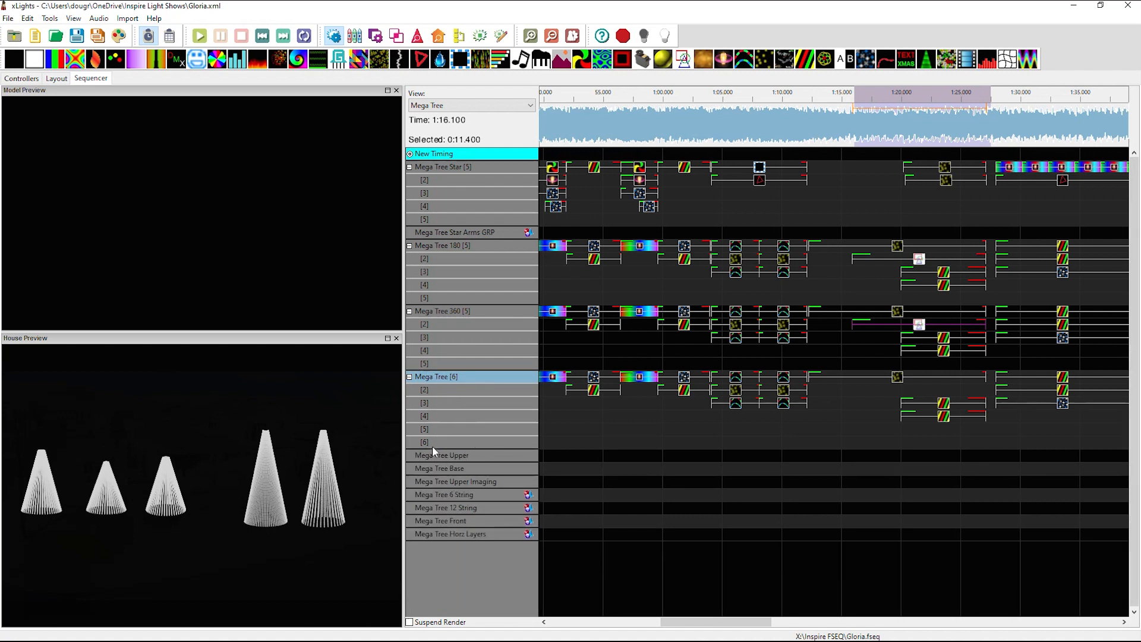
pyautogui.doubleClick(472, 383)
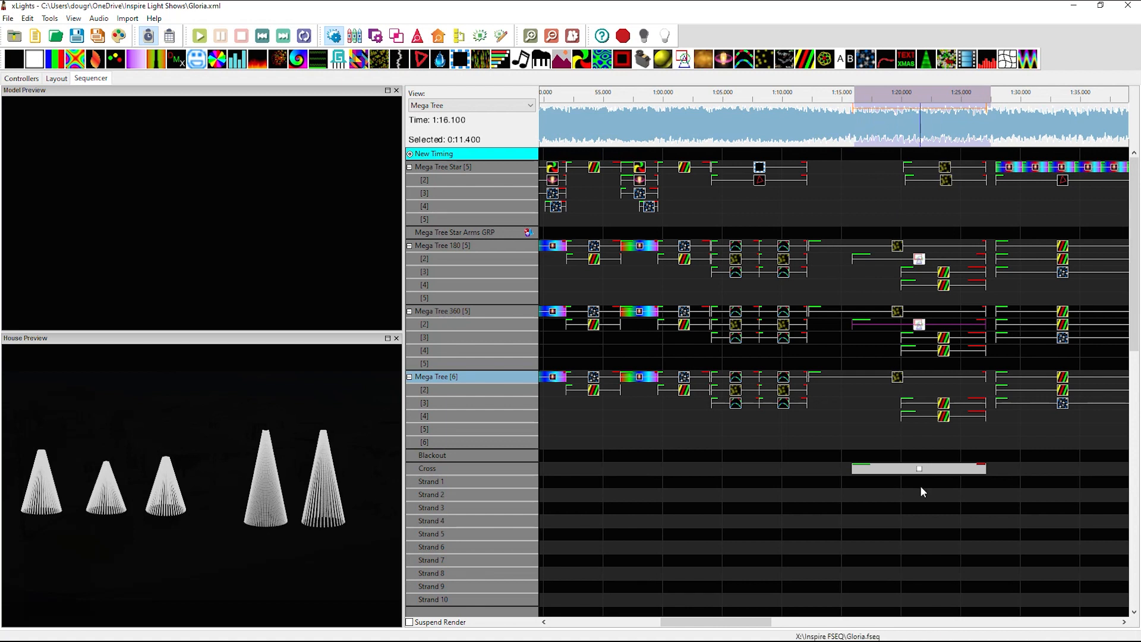
pyautogui.click(919, 469)
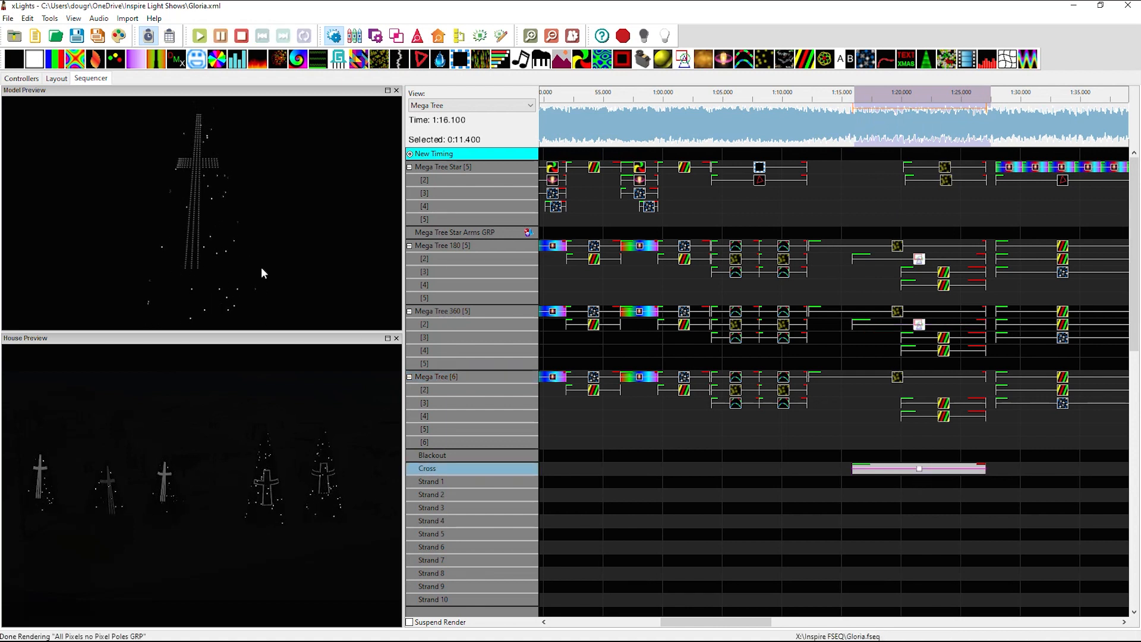